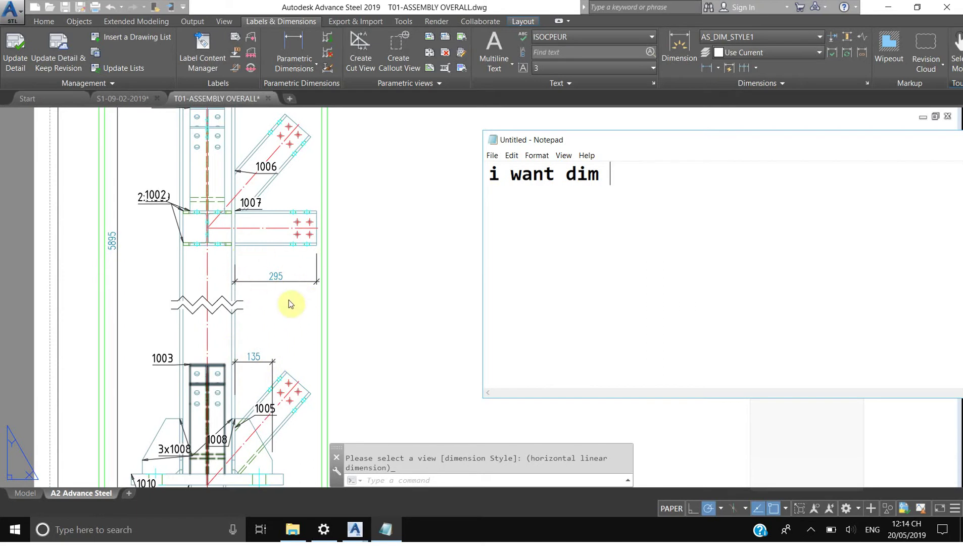
Complete the Notepad note so it reads "i want dim automaticly", and put it away to uncover the drawing
left_click_drag(850, 144, 638, 212)
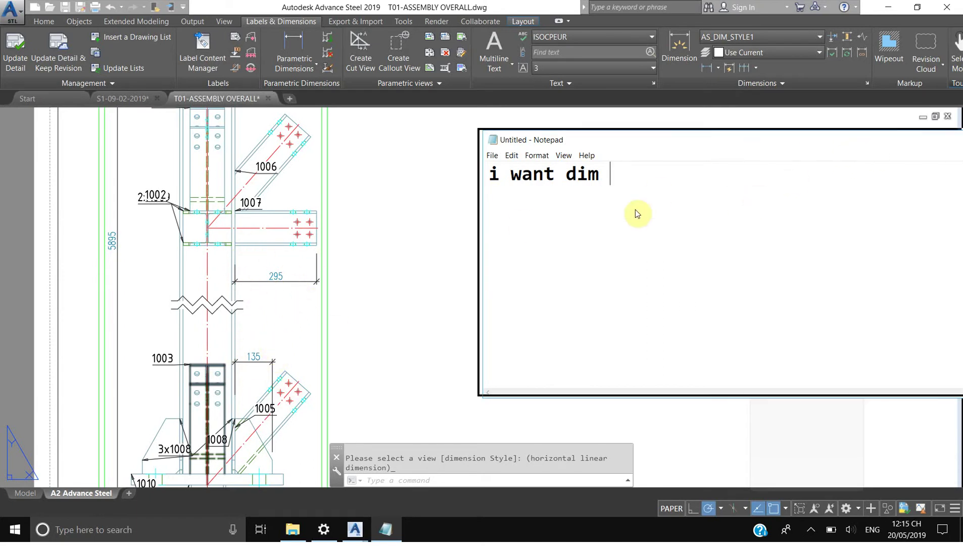
left_click(874, 209)
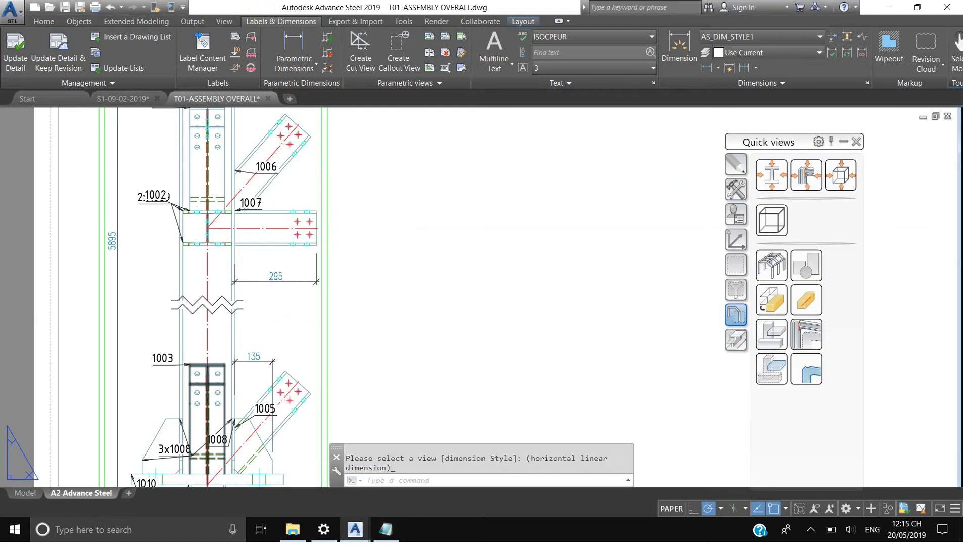
left_click(386, 529)
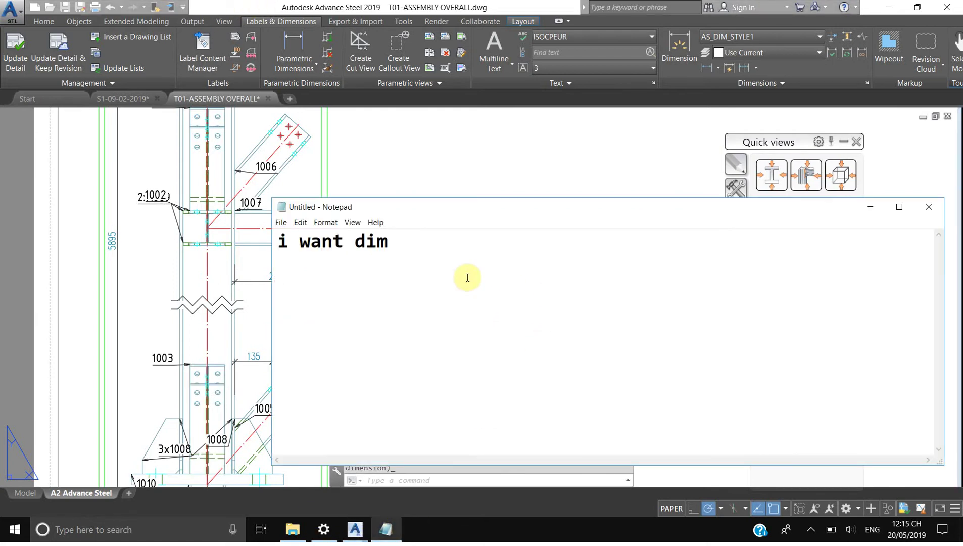
left_click_drag(445, 214, 587, 173)
type("a")
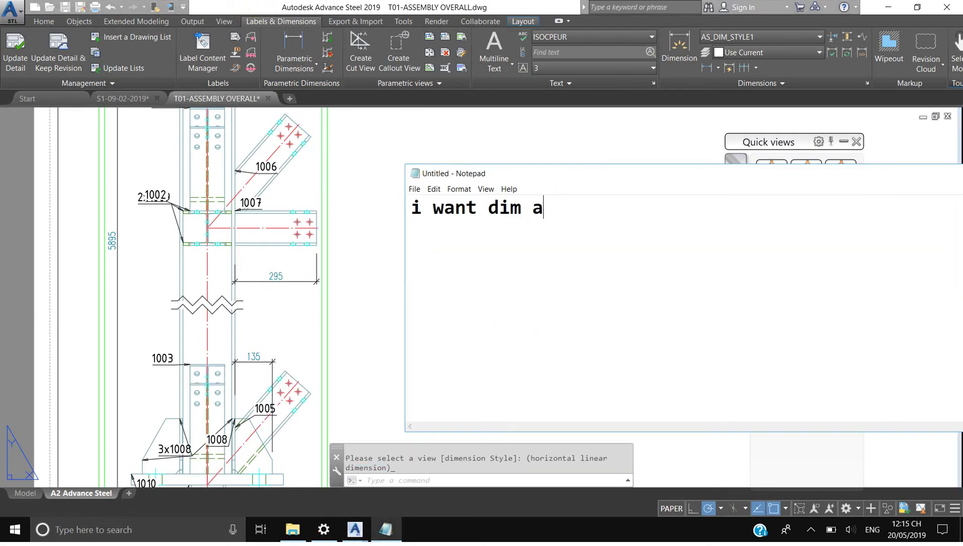
type("utoma")
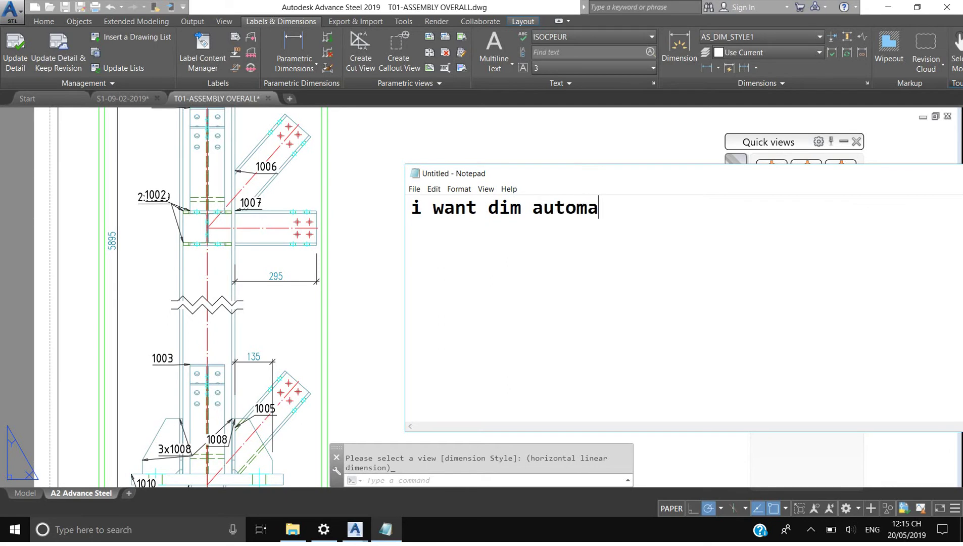
type("ticly")
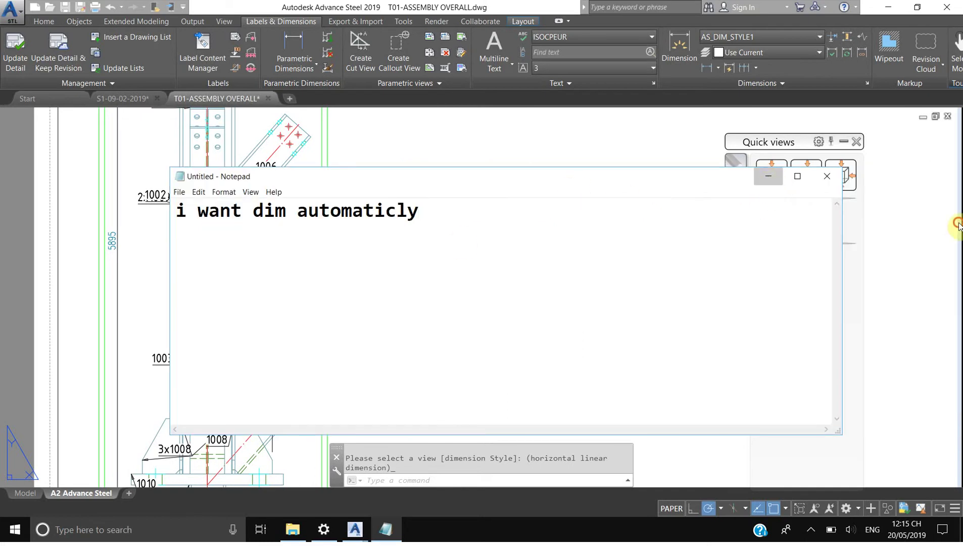
left_click(767, 174)
In the Drawing Style Manager, copy the style T01 of 4.01 - Column as T02 of 4.01 - Column and apply it
left_click(198, 22)
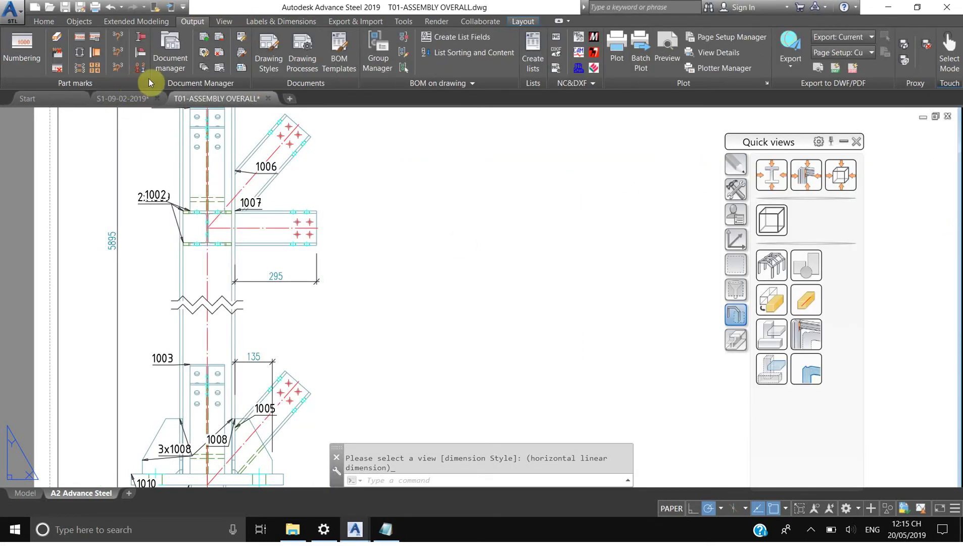
left_click(260, 69)
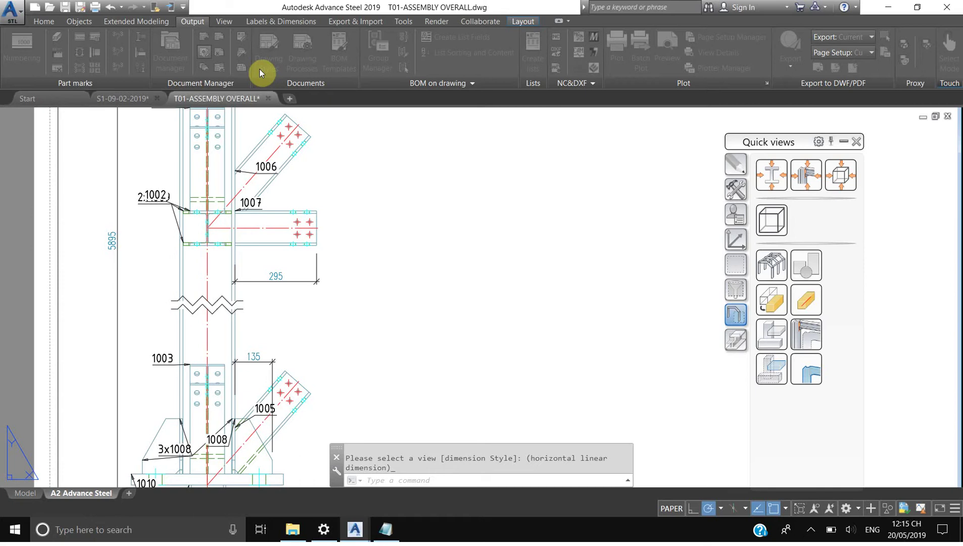
left_click(259, 69)
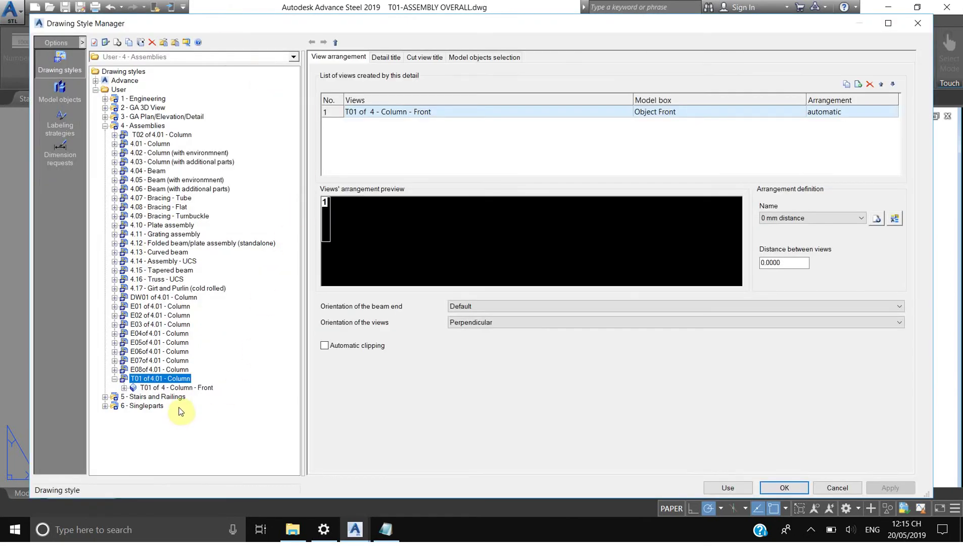
right_click(162, 379)
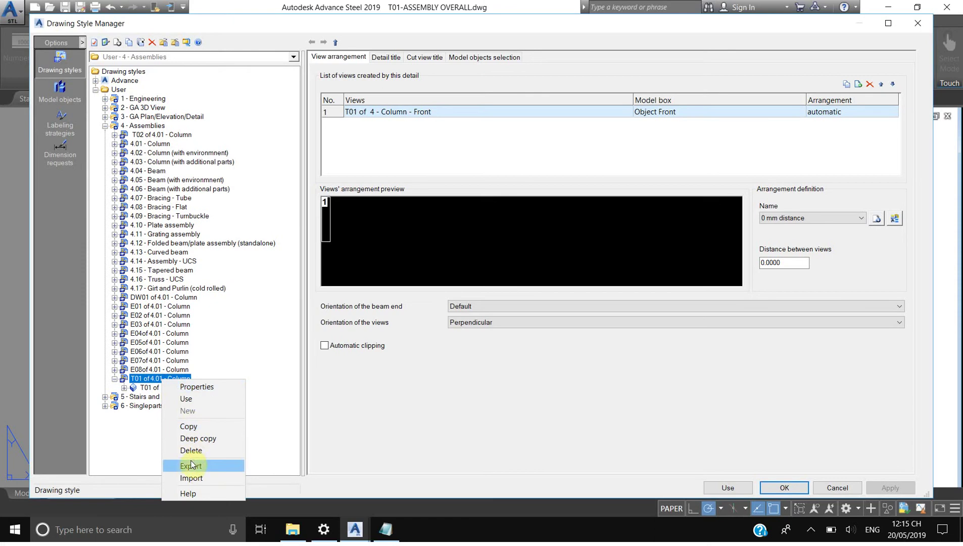
left_click(192, 427)
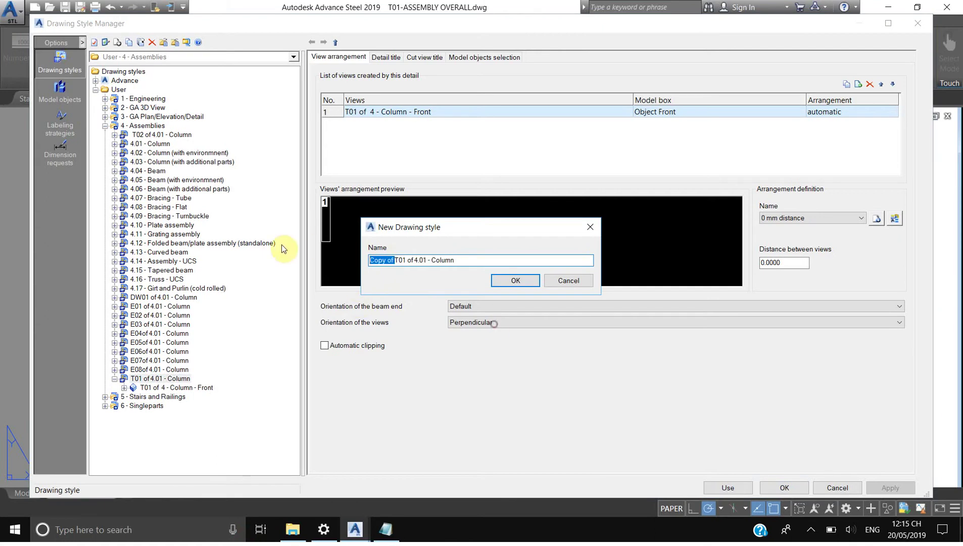
left_click(396, 261)
key("BackSpace")
key("BackSpace")
key("BackSpace")
key("BackSpace")
key("BackSpace")
key("BackSpace")
key("BackSpace")
key("BackSpace")
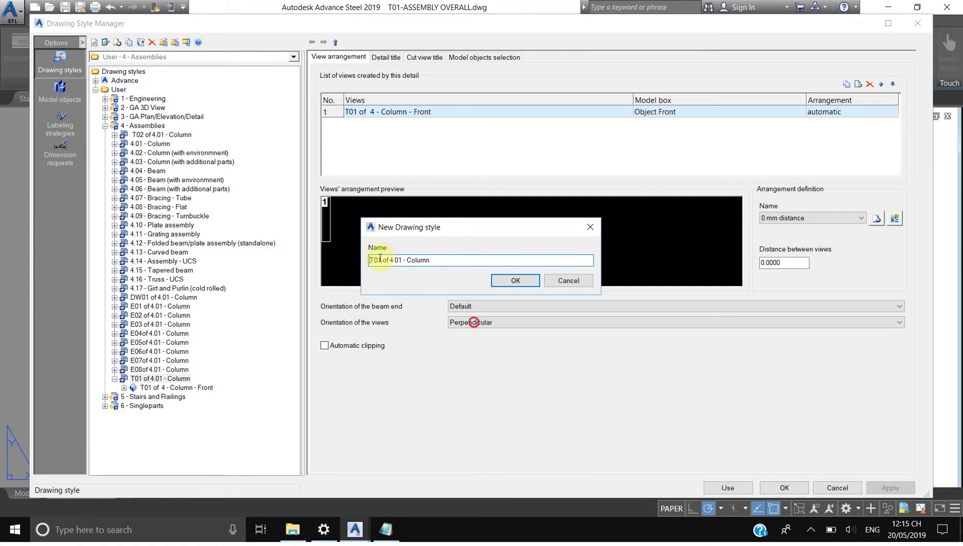
left_click_drag(380, 260, 377, 259)
type("2")
left_click(515, 281)
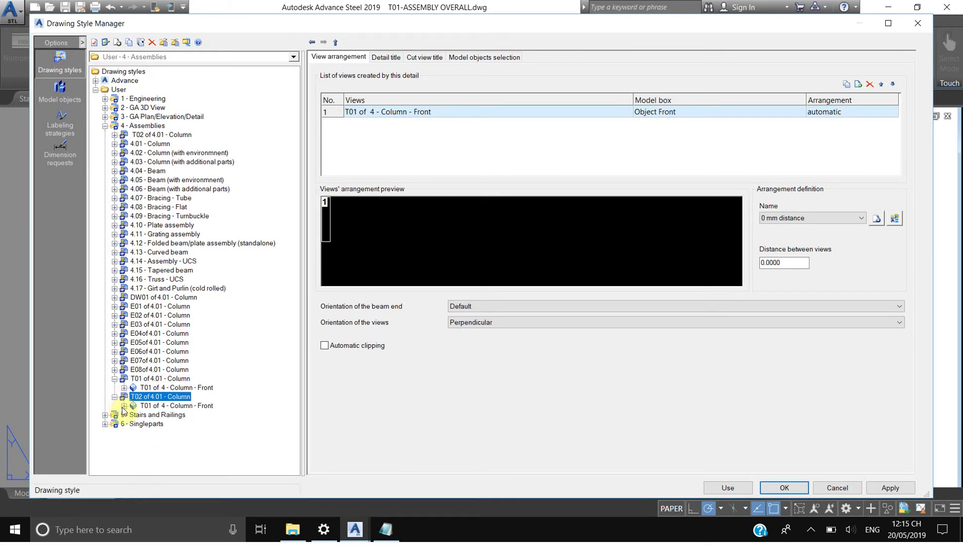
left_click(124, 405)
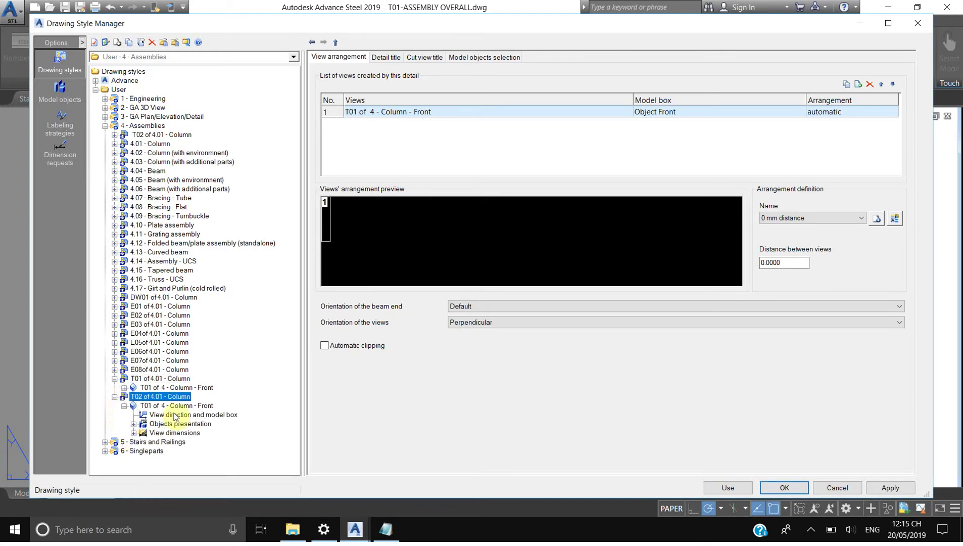
left_click(890, 487)
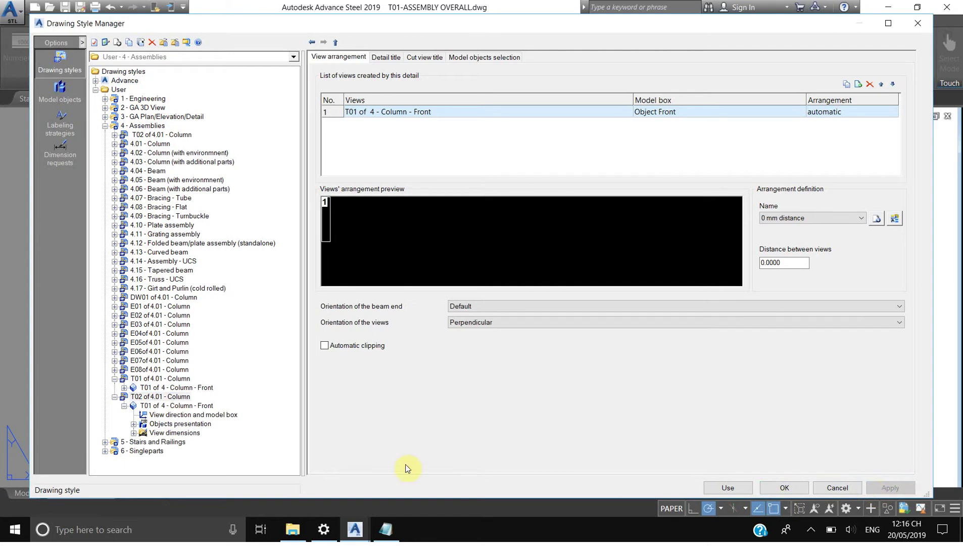
Examine the view dimensions, dimension request and view definition used by the T02 of 4.01 - Column style
left_click(134, 433)
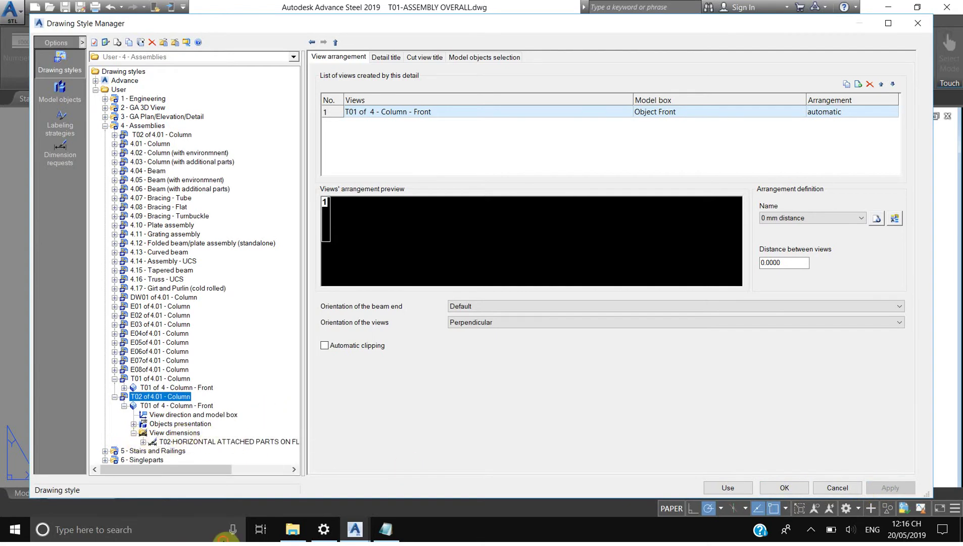
left_click(174, 433)
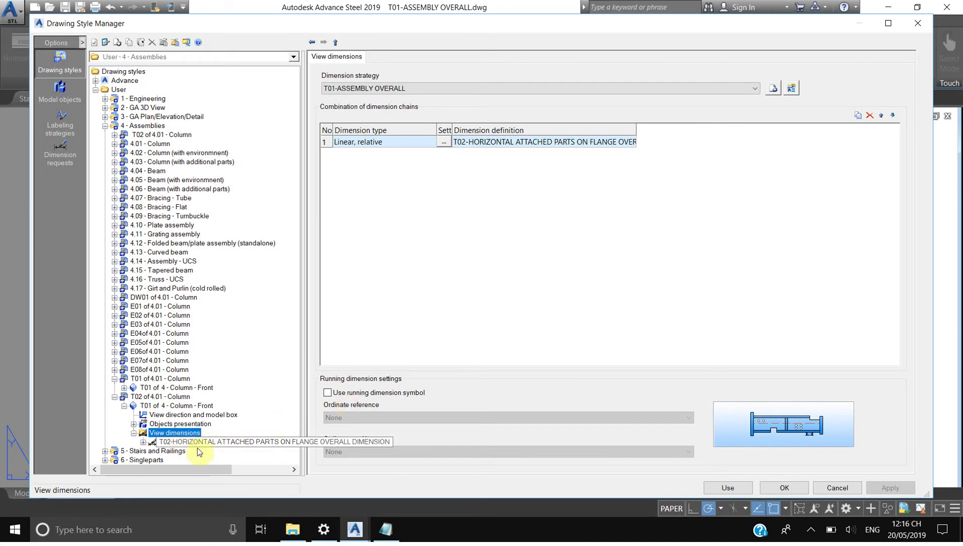
left_click(223, 442)
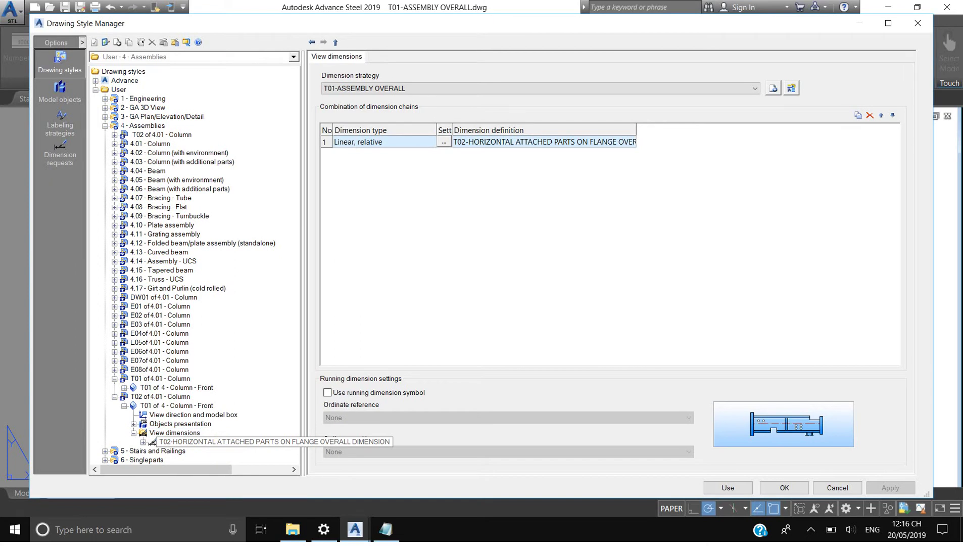
left_click(230, 443)
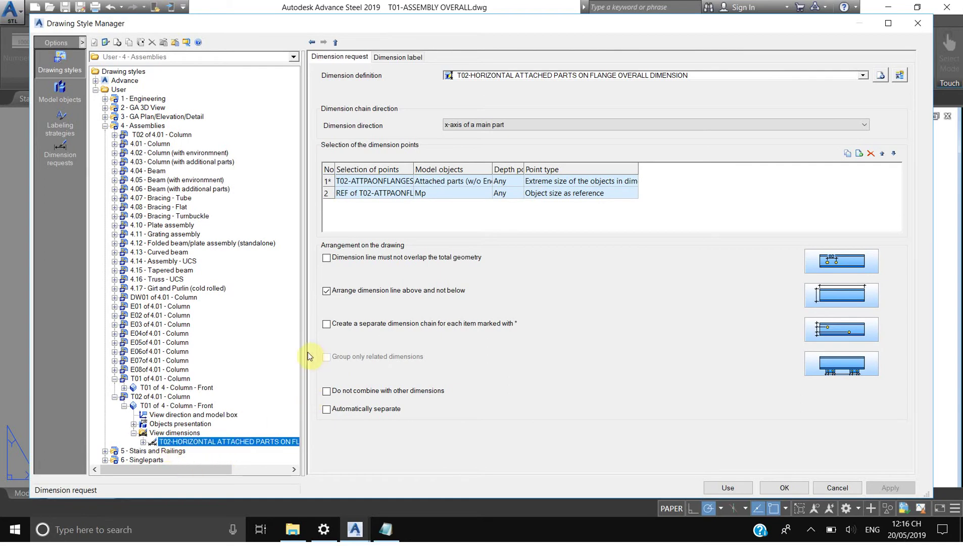
left_click(176, 433)
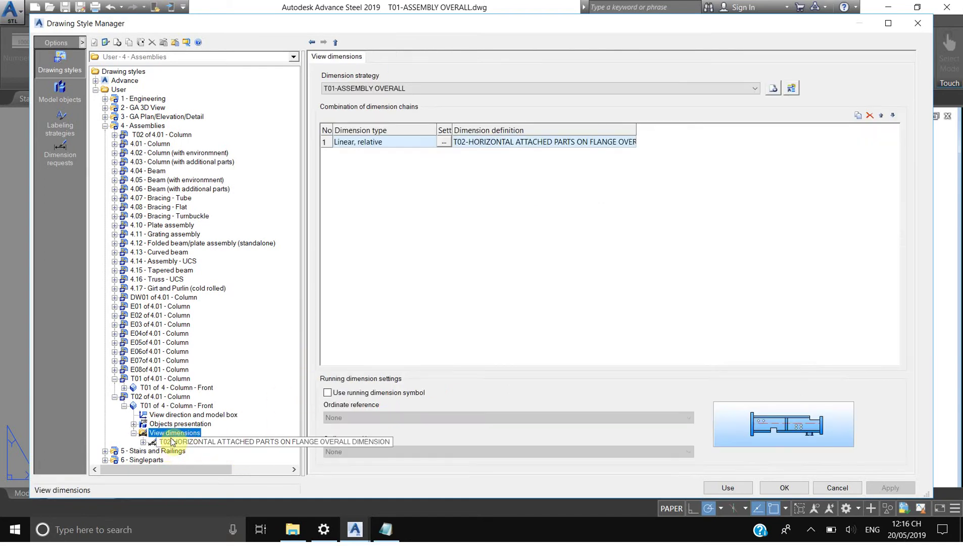
left_click(185, 406)
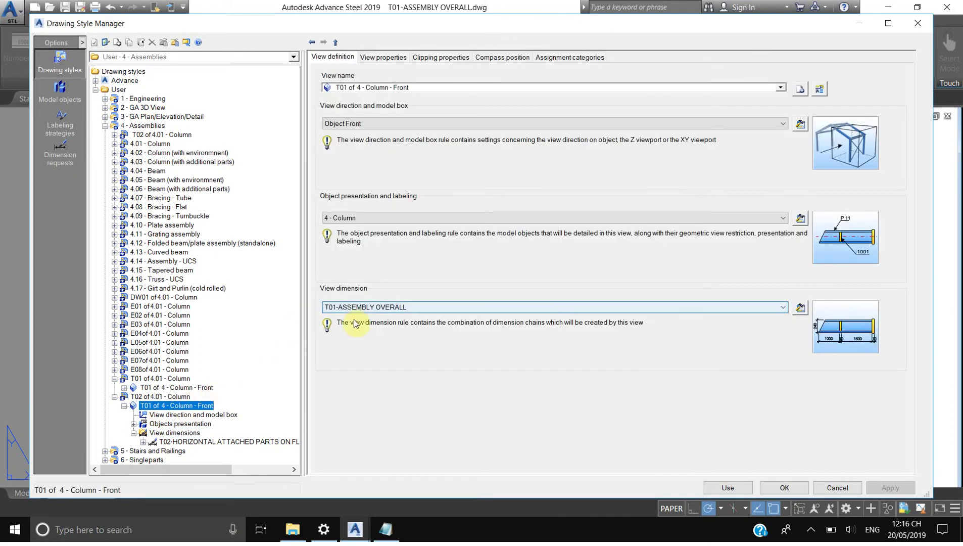
left_click(359, 310)
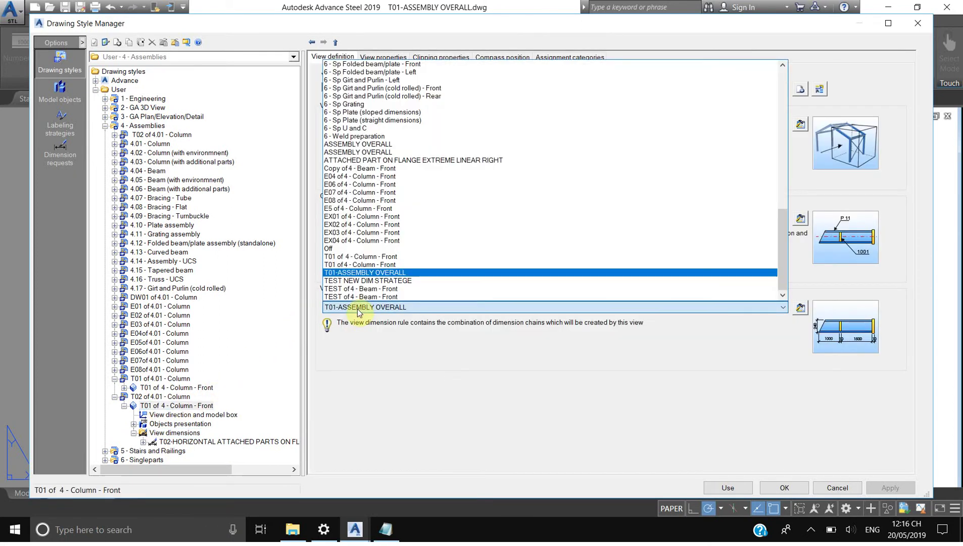
left_click(424, 314)
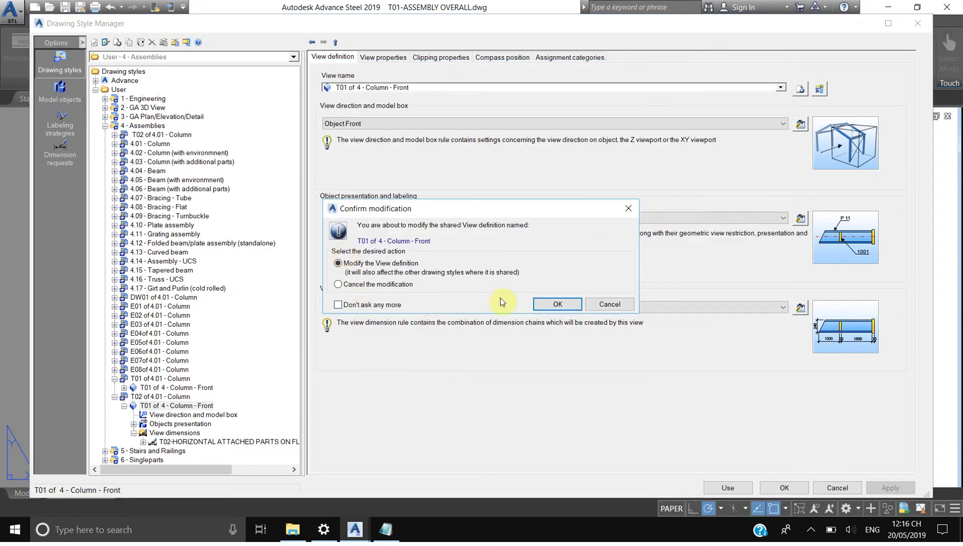
left_click(610, 304)
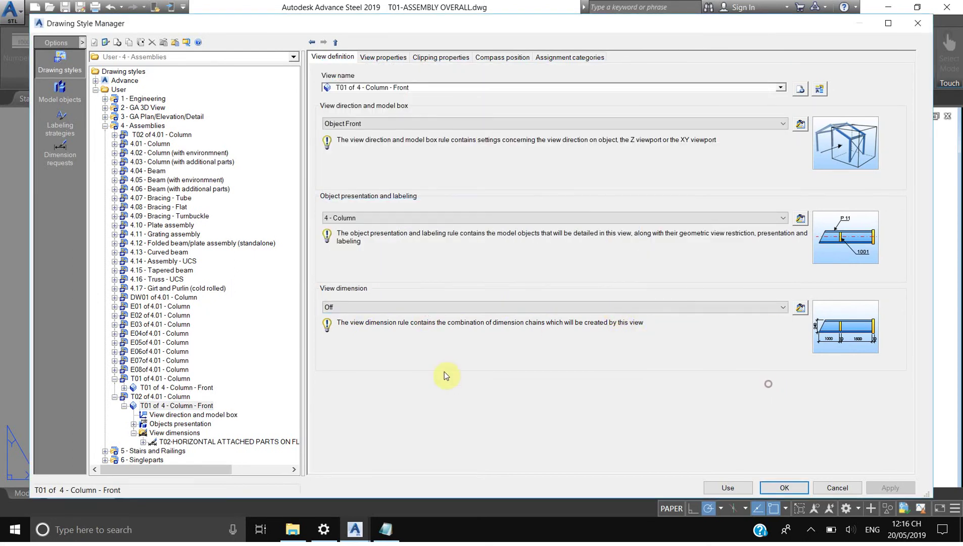
Try to create a copy of the T01 column front view named T02 of 4 - Column - Front
left_click(800, 89)
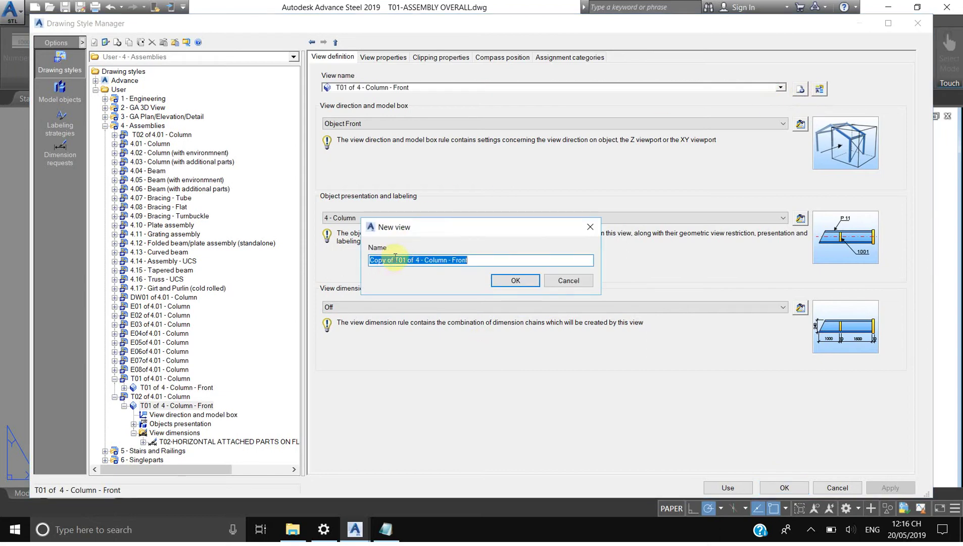
left_click_drag(396, 259, 368, 259)
key("BackSpace")
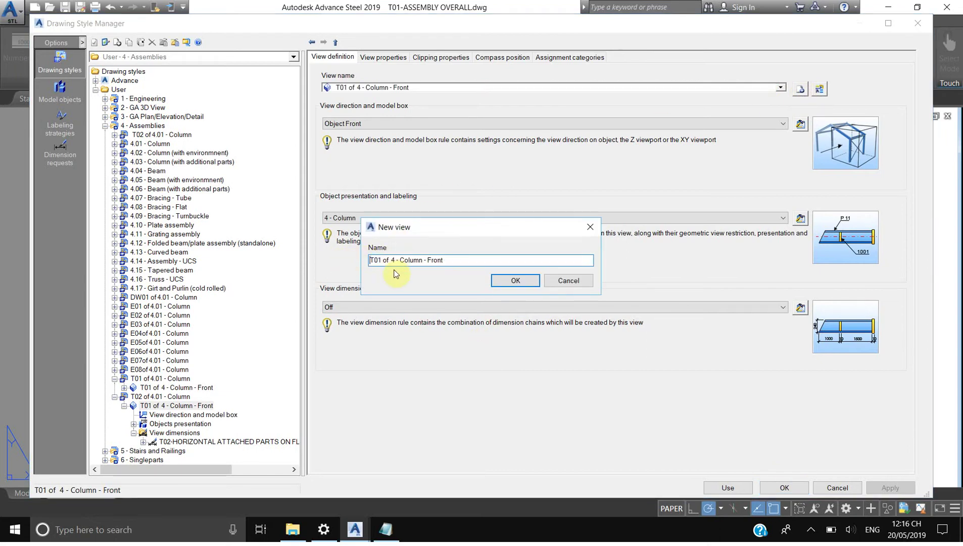
left_click(382, 259)
key("BackSpace")
type("2")
left_click(530, 281)
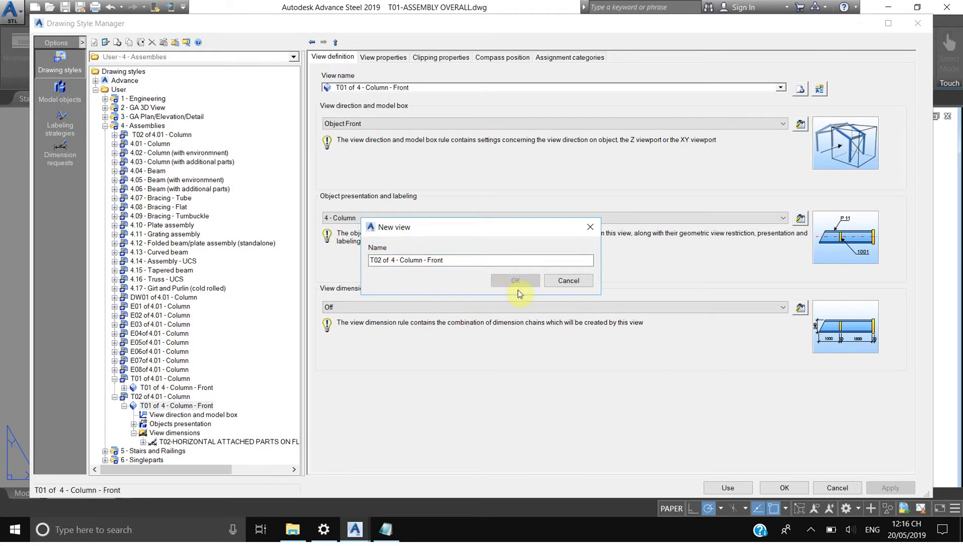
left_click(563, 283)
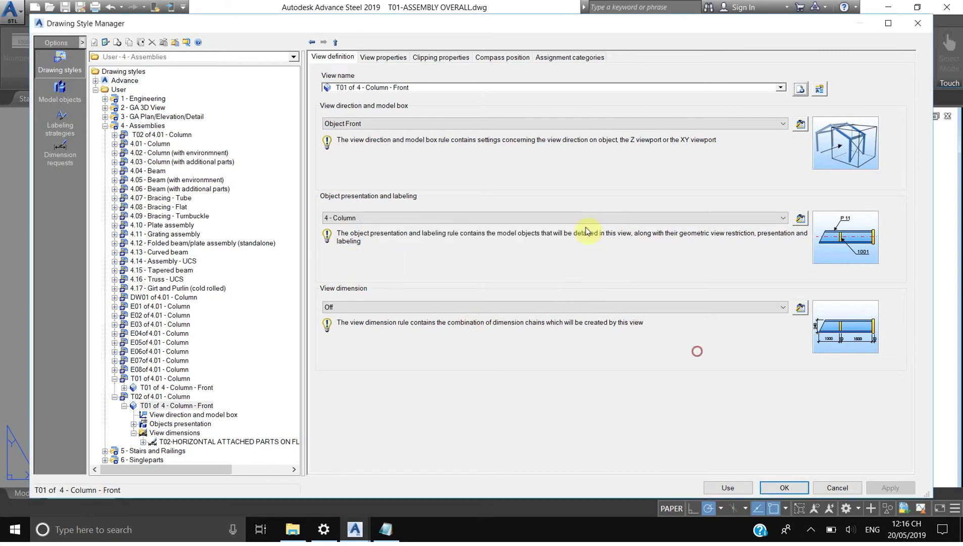
Assign the existing view T02 of 4 - Column - Front to the T02 of 4.01 - Column style
left_click(427, 88)
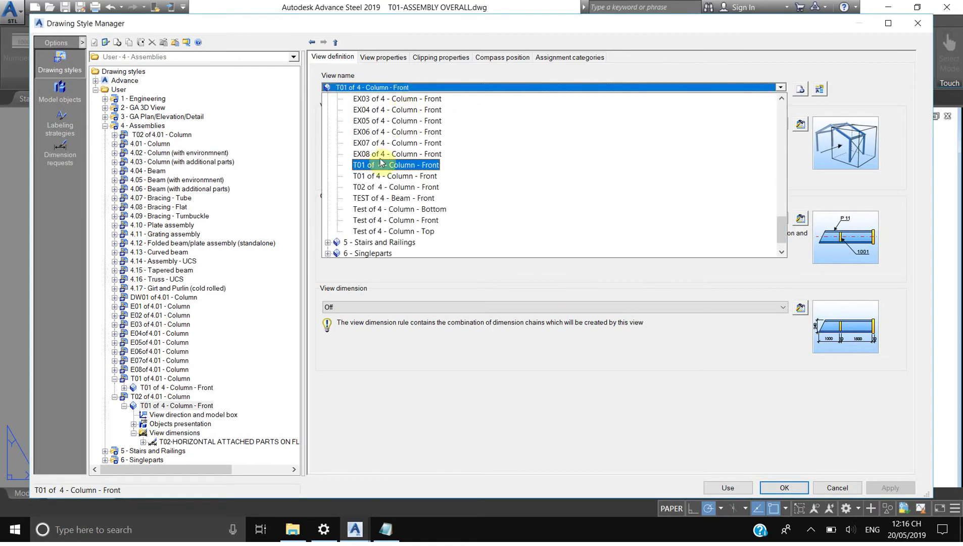
left_click(494, 235)
left_click(396, 187)
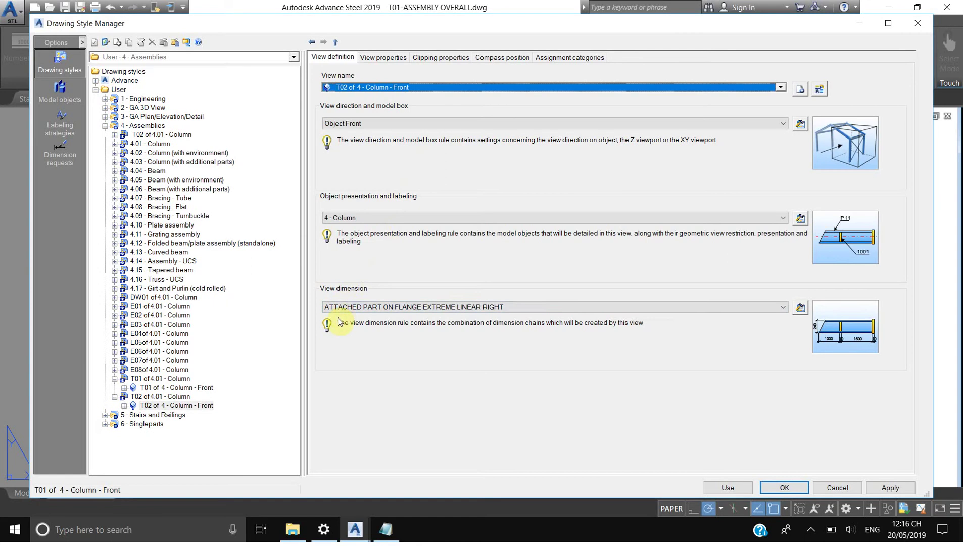
Set the view dimension of T02 of 4 - Column - Front to Off and apply the style change
left_click(360, 307)
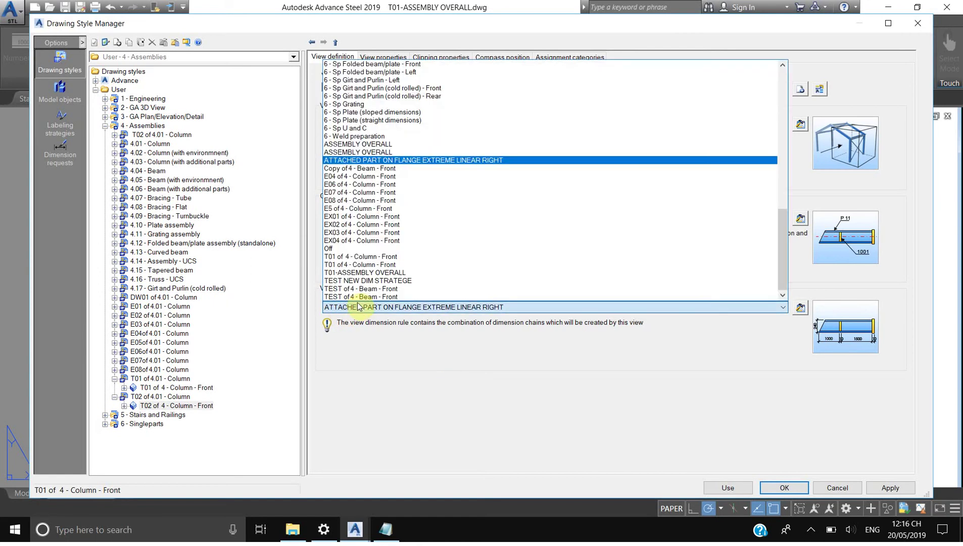
left_click(338, 249)
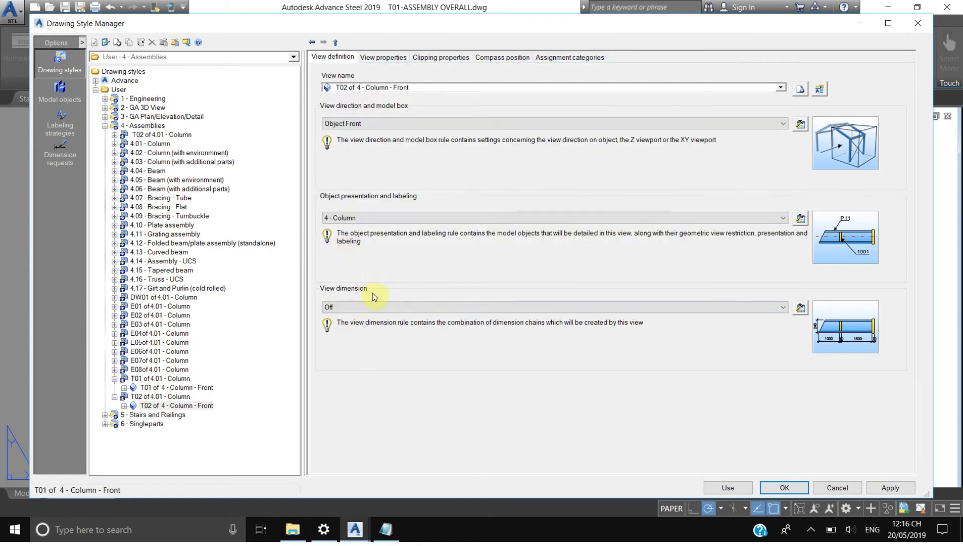
left_click(889, 488)
left_click(728, 489)
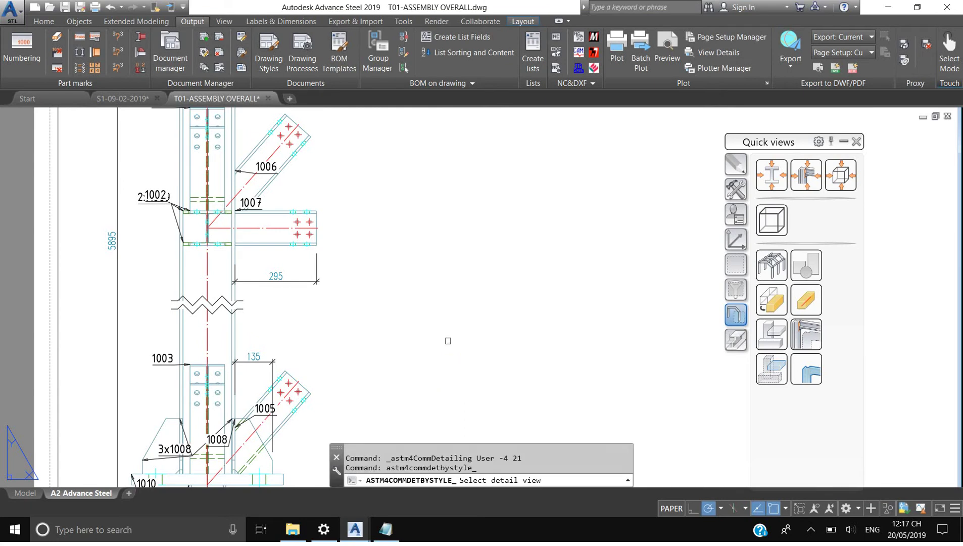
key("Escape")
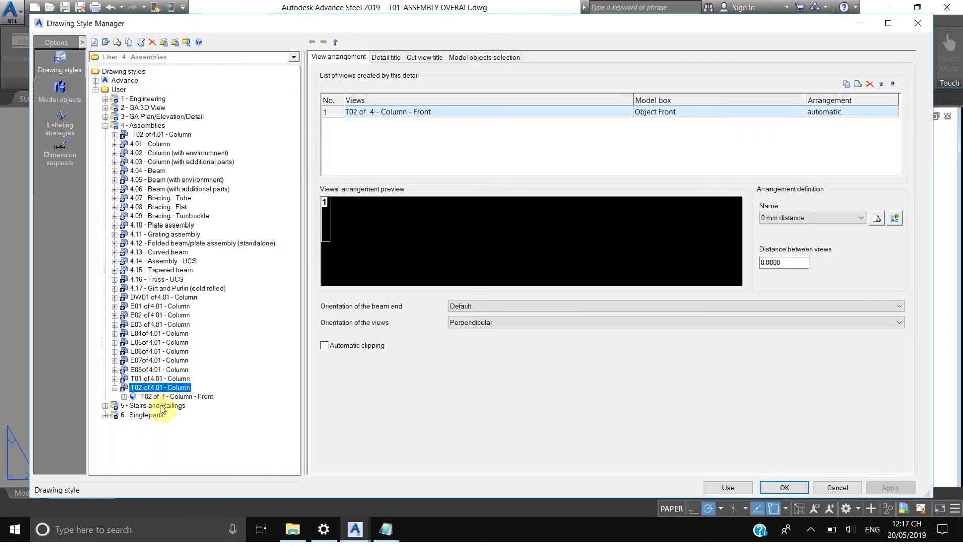
Create a view dimension strategy named ATTACHED PART ON FLANGLES EXTREME LINEAR LEFT for the T02 of 4 - Column - Front view
left_click(162, 398)
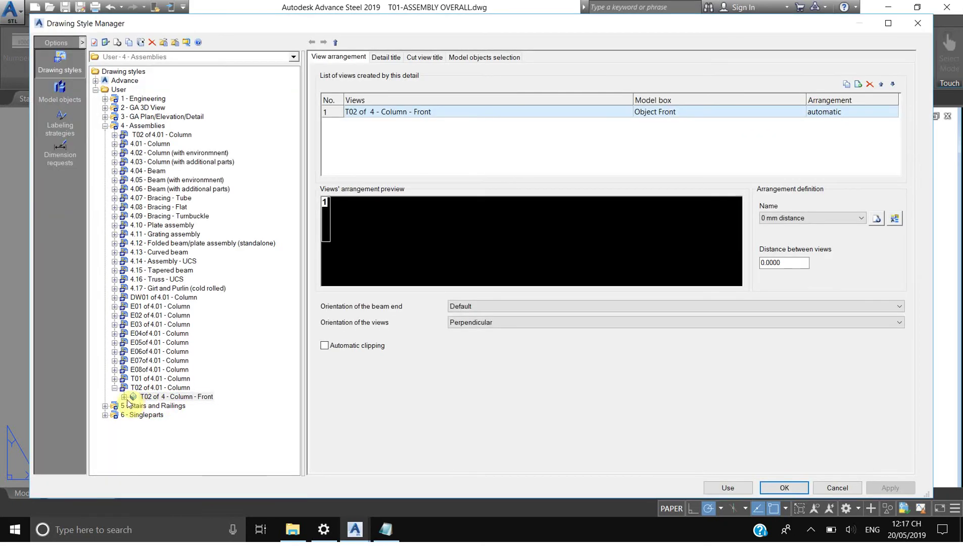
left_click(124, 397)
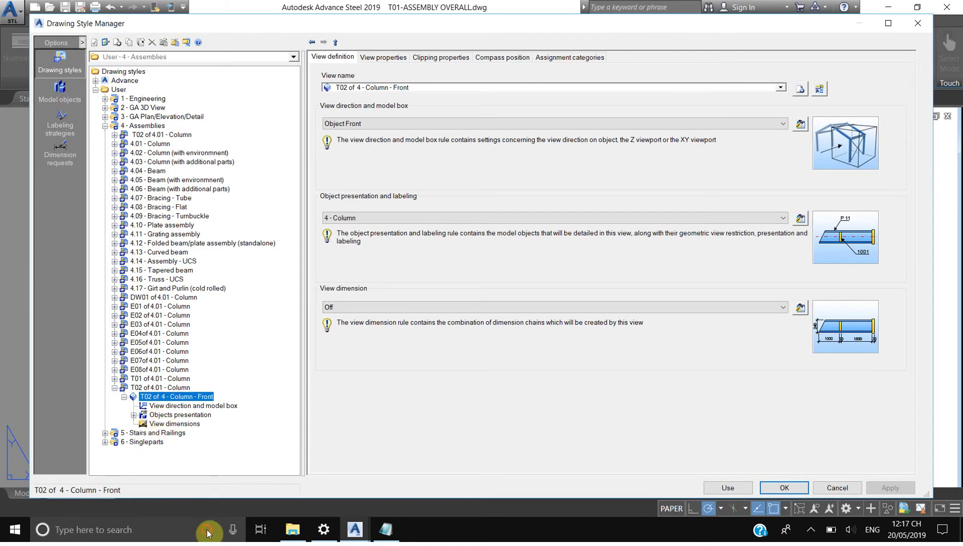
left_click(177, 423)
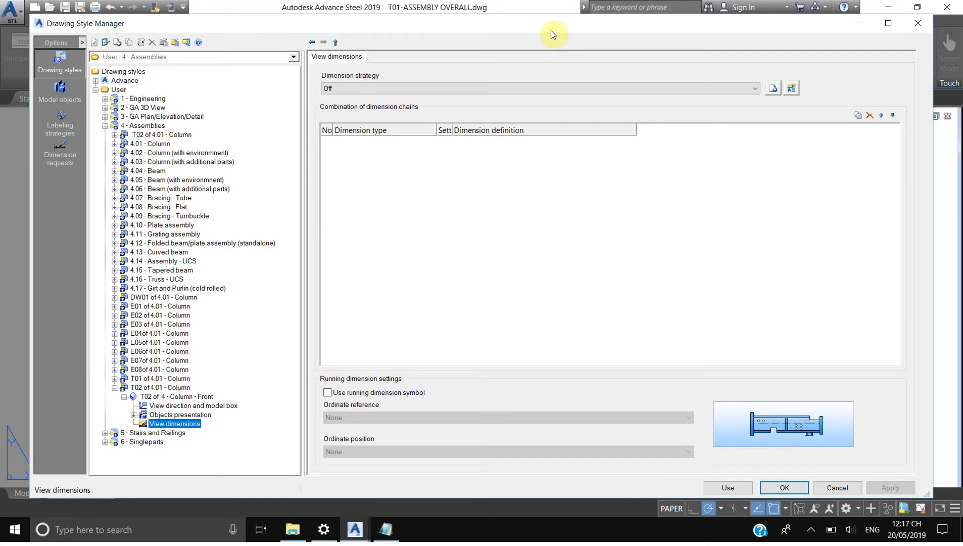
left_click(769, 90)
type("a")
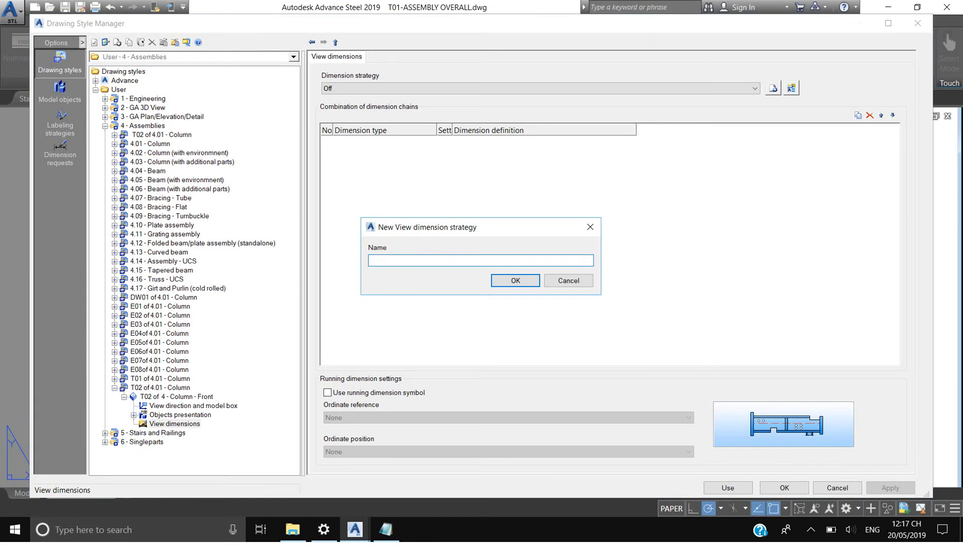
type("ATTACHED PART ON FLANGLES")
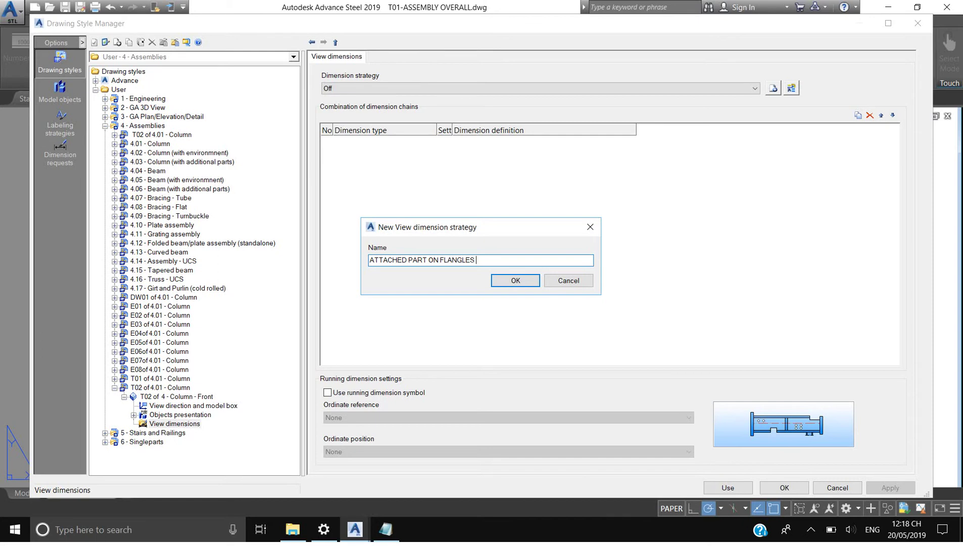
type("REME LINEAR LEFT")
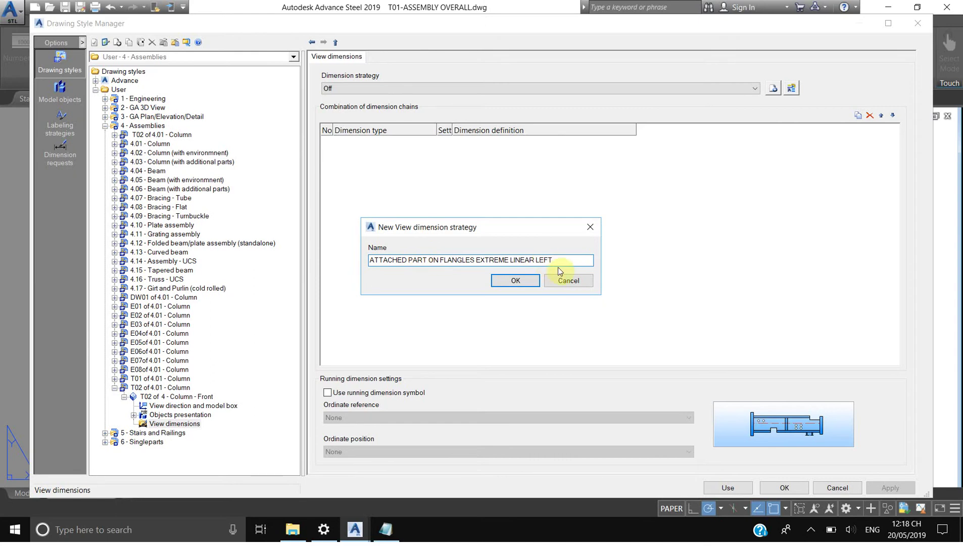
left_click_drag(562, 260, 331, 250)
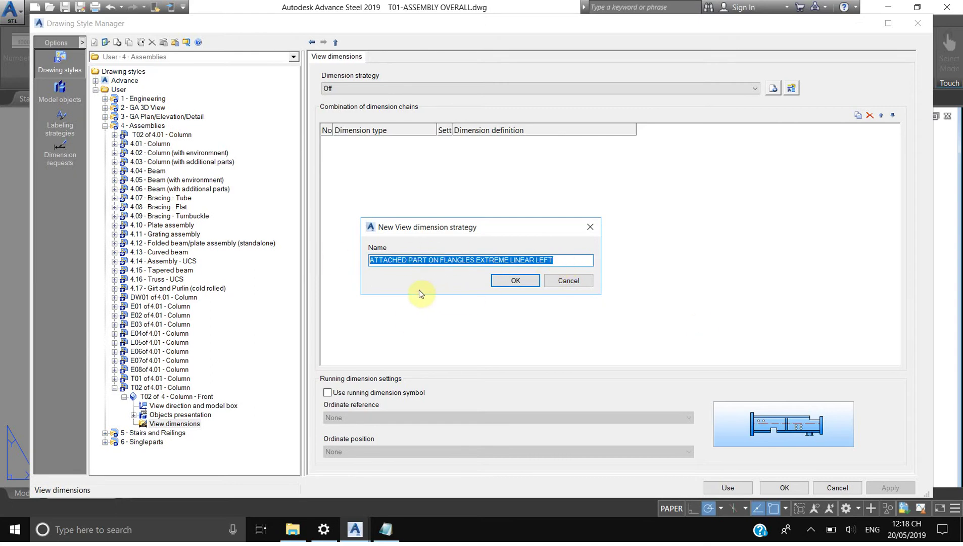
left_click(515, 279)
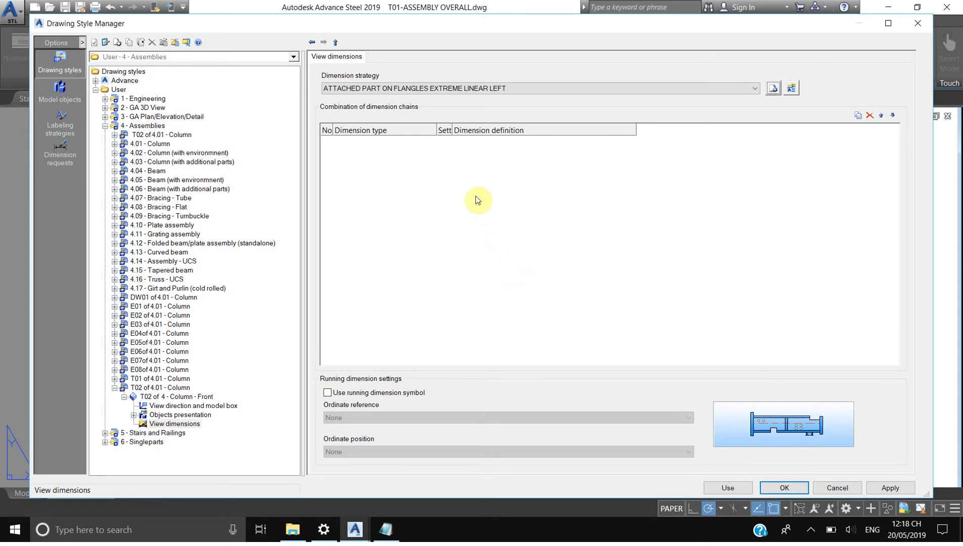
Add a dimension chain of type Linear, relative to the new strategy and apply the change
left_click(858, 117)
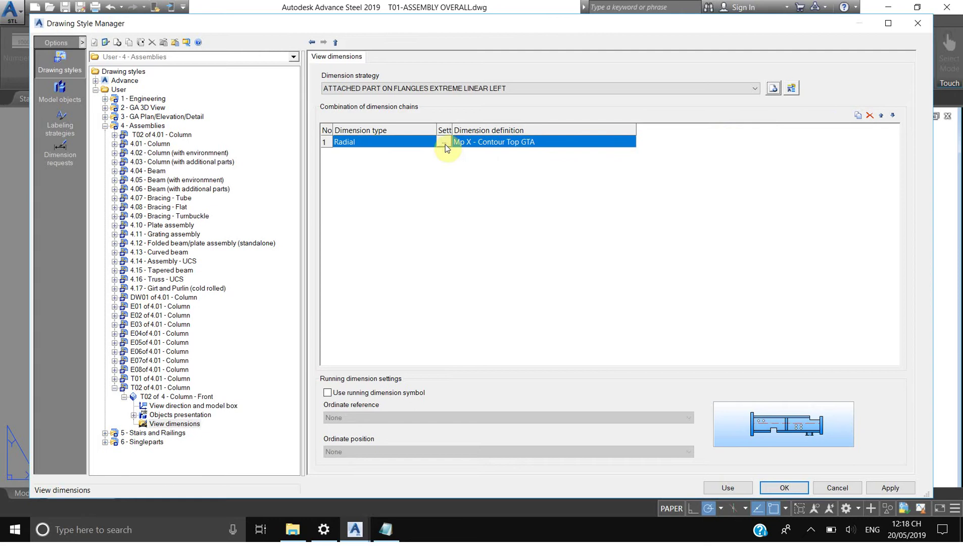
left_click_drag(452, 130, 571, 130)
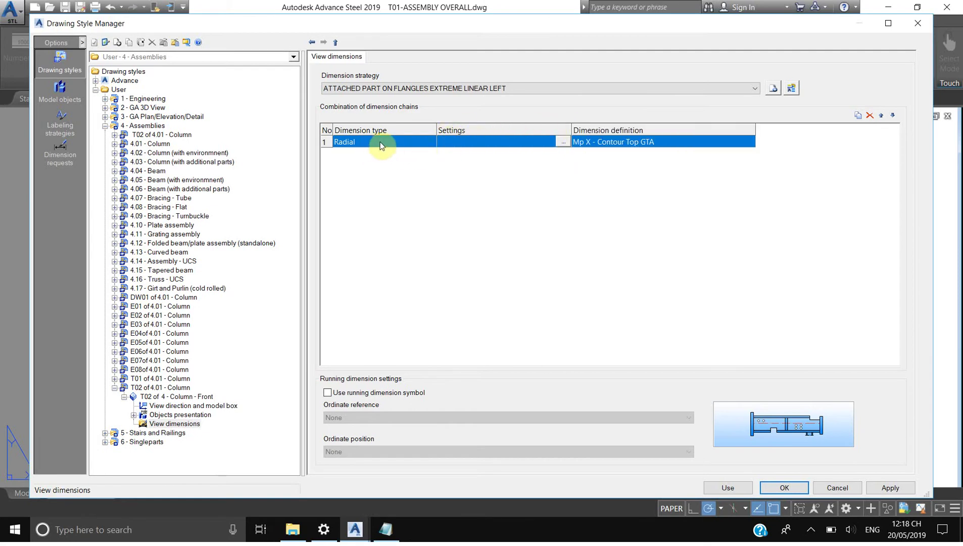
left_click(404, 142)
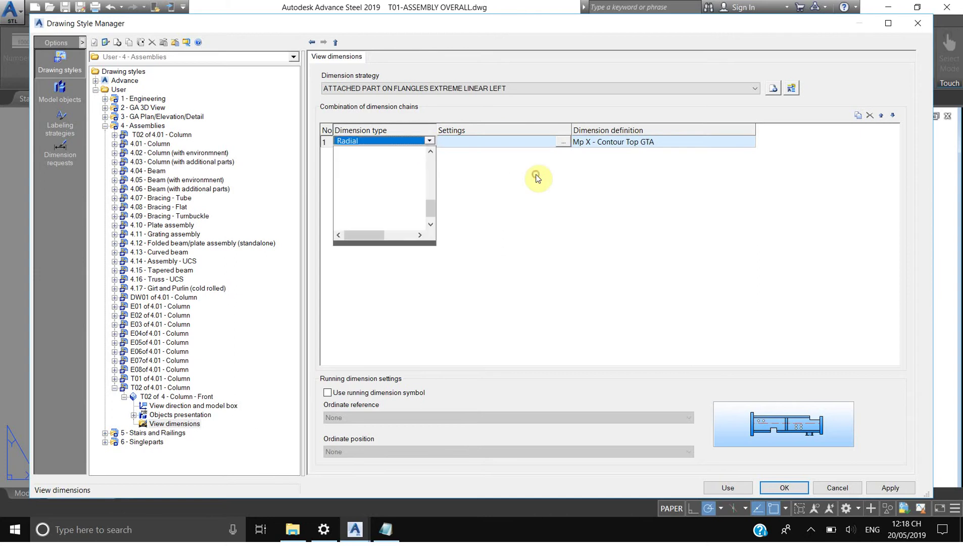
left_click(397, 197)
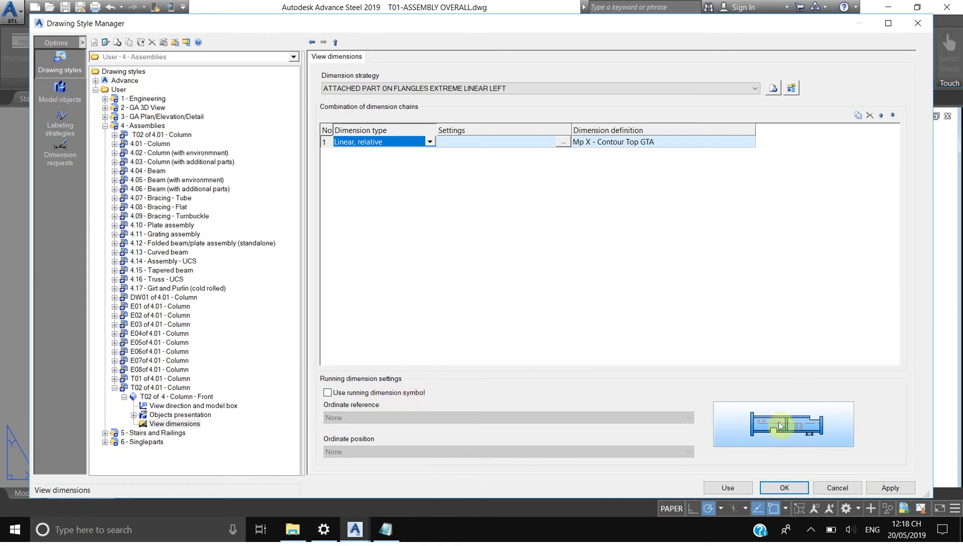
left_click(889, 488)
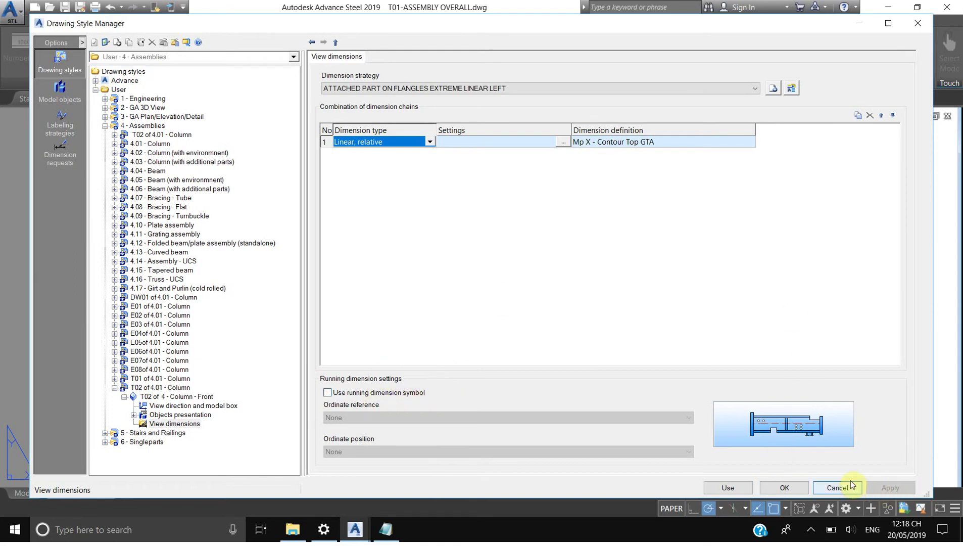
Check the strategy's Mp X - Contour Top GTA dimension request and copy the view dimension strategy's name for reuse
left_click(134, 424)
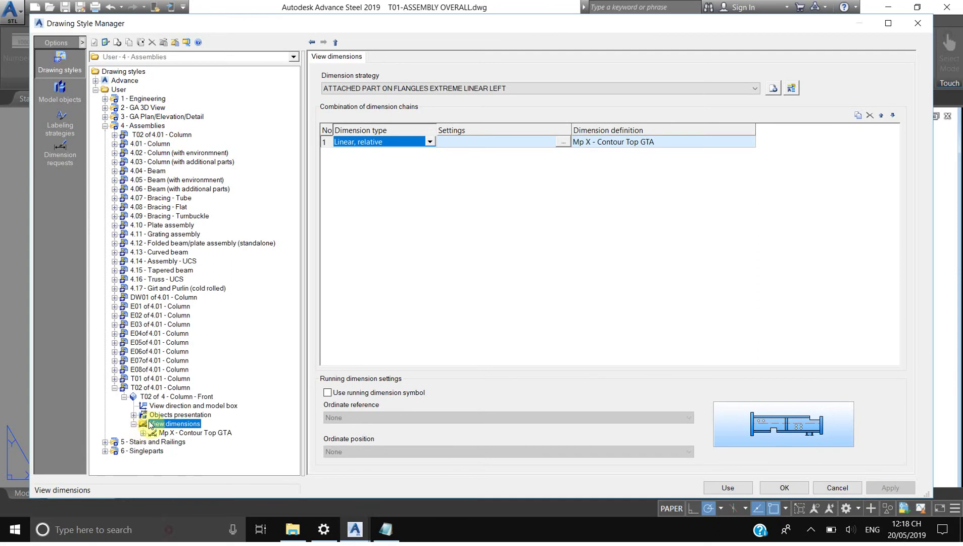
left_click(237, 433)
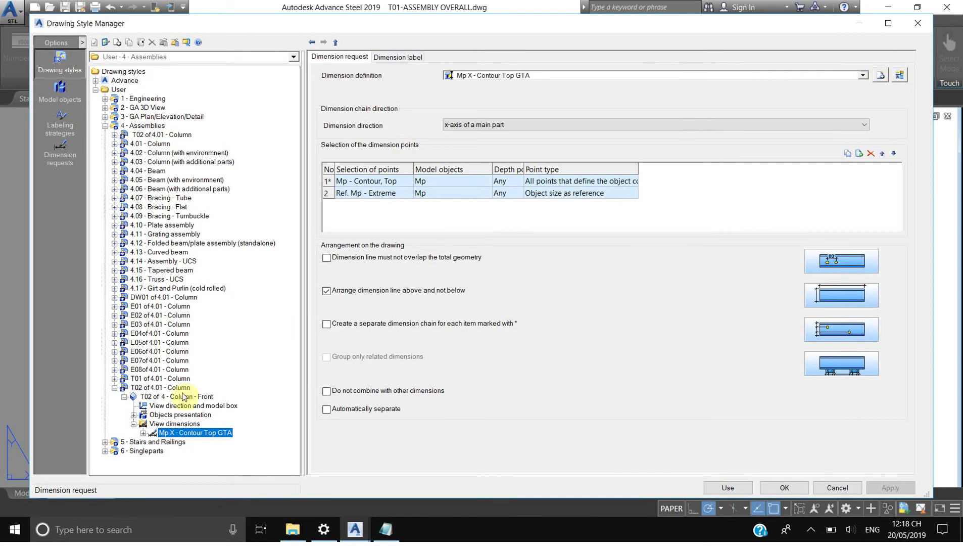
left_click(171, 425)
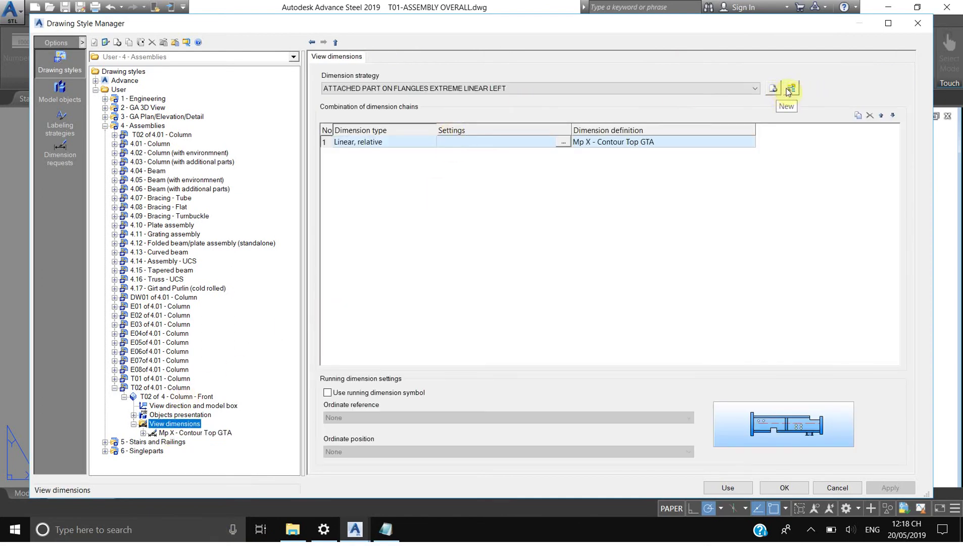
left_click(791, 88)
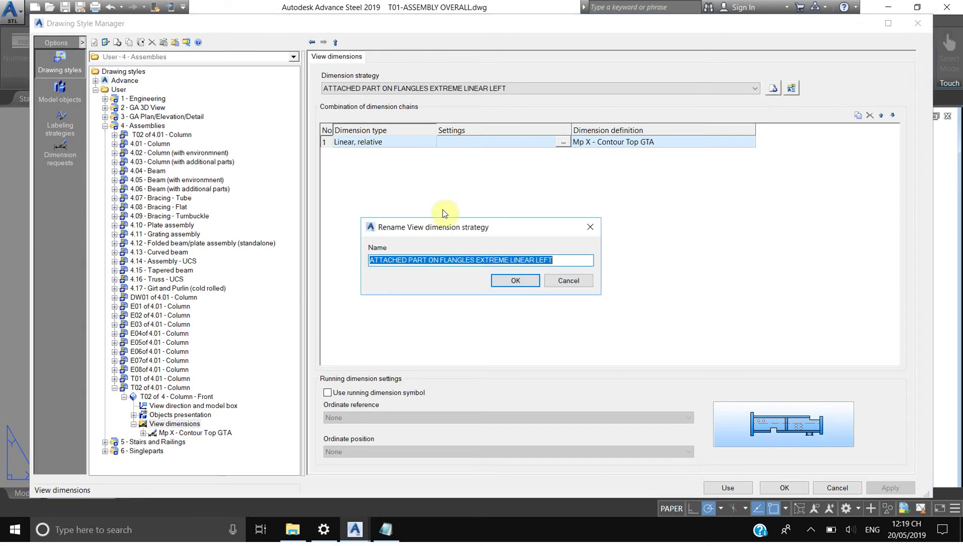
right_click(436, 261)
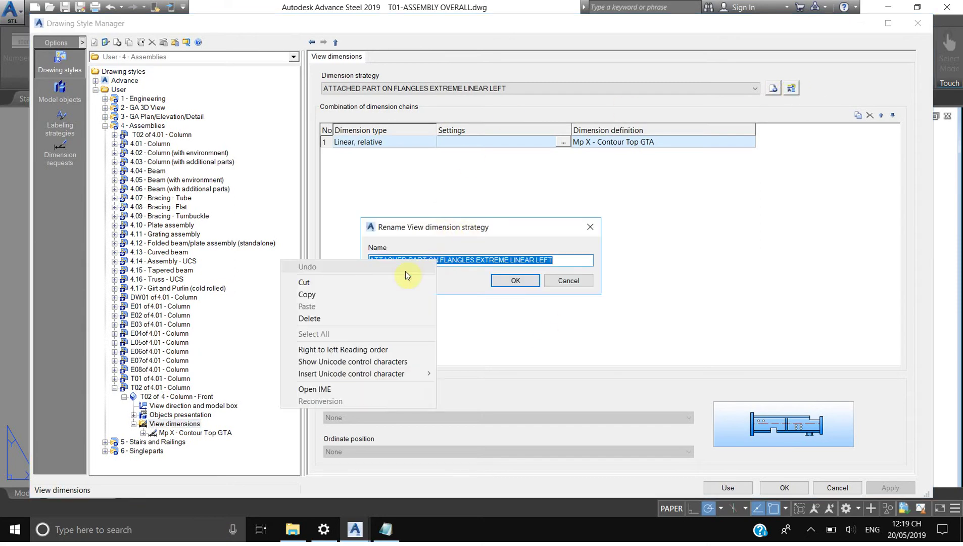
left_click(350, 294)
left_click(516, 281)
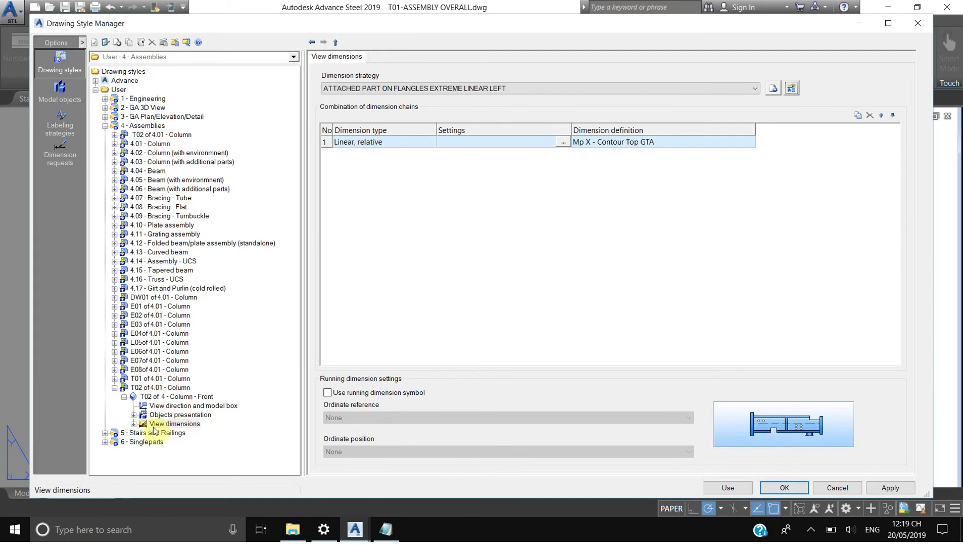
Duplicate the Mp X - Contour Top GTA dimension definition under the name ATTACHED PART ON FLANGLES EXTREME LINEAR LEFT
left_click(133, 423)
left_click(177, 433)
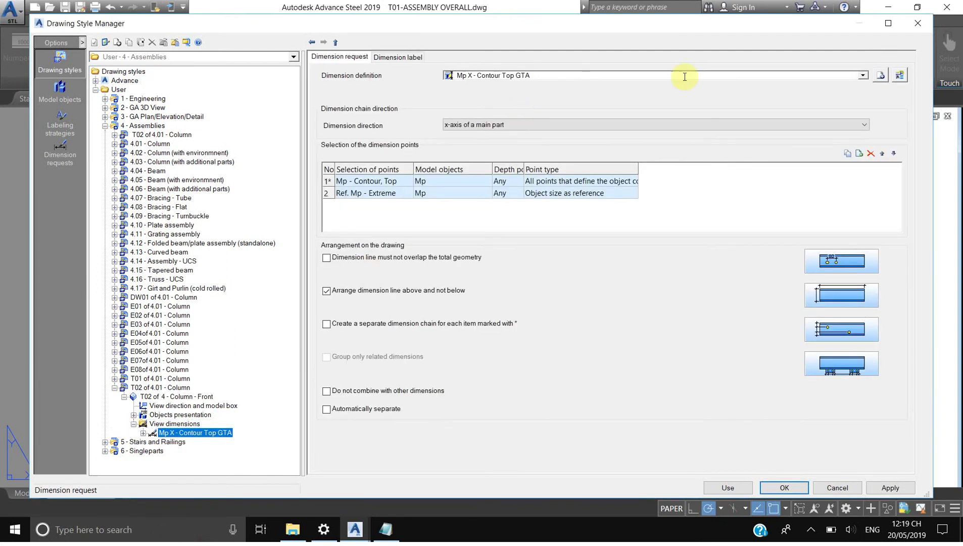
left_click(881, 75)
right_click(414, 260)
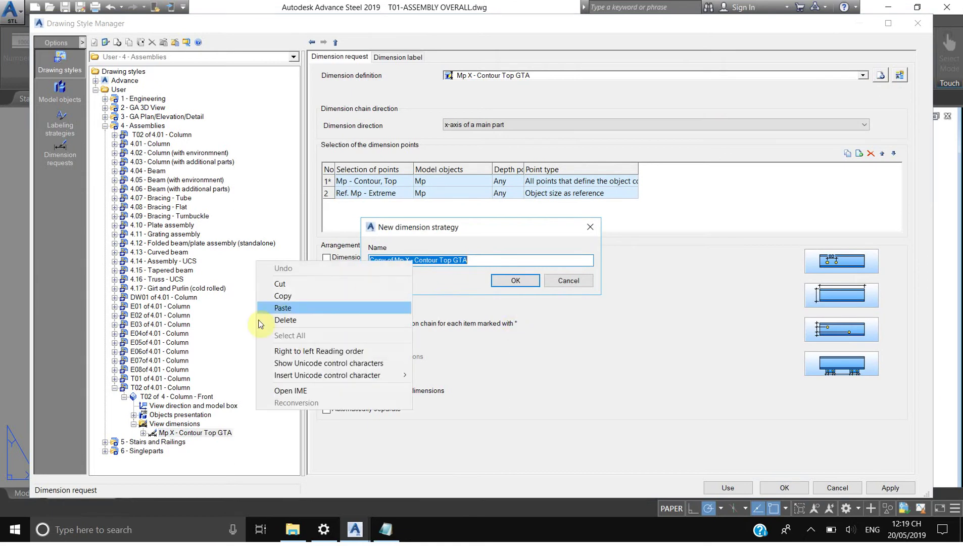
left_click(281, 309)
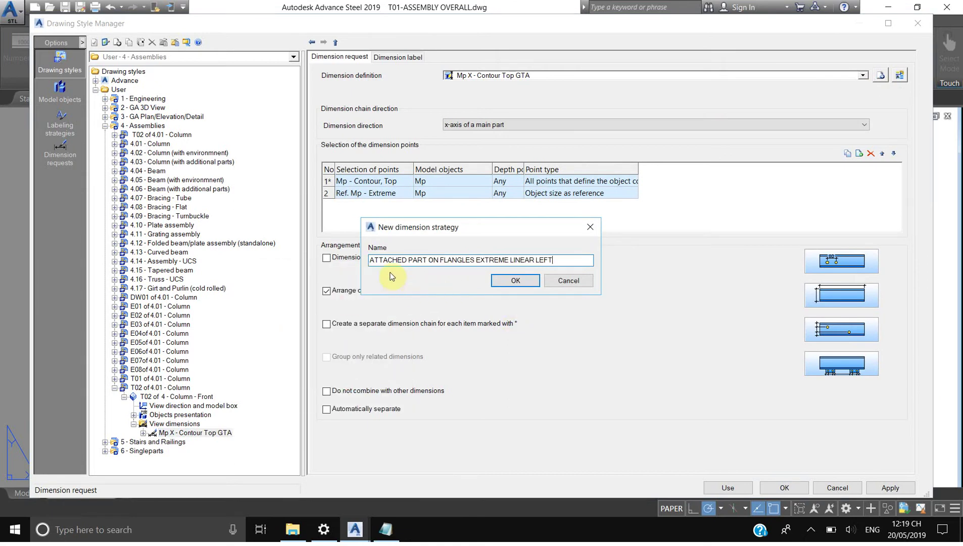
left_click(627, 349)
key("Return")
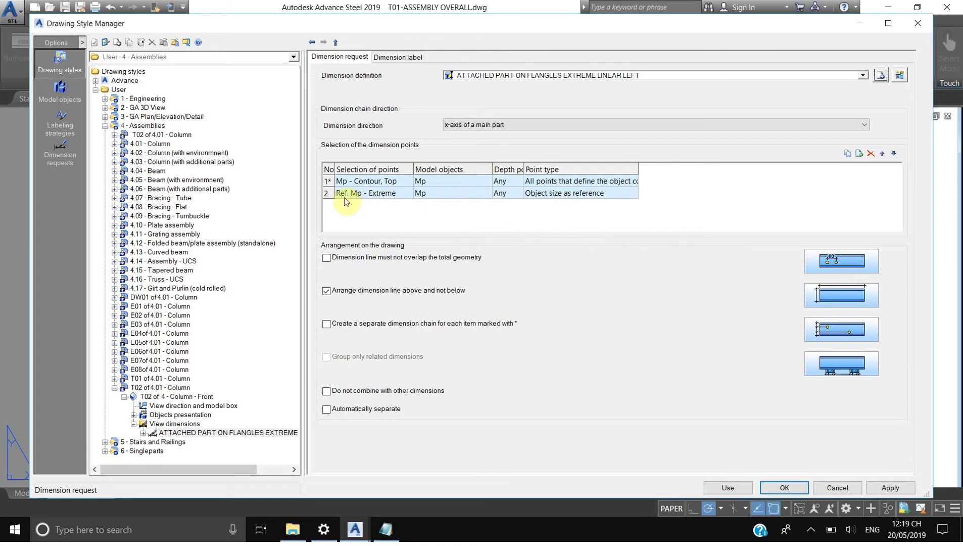
Set the dimension direction to y-axis of a main part, remove the Ref. Mp - Extreme point selection and apply the changes
left_click(340, 194)
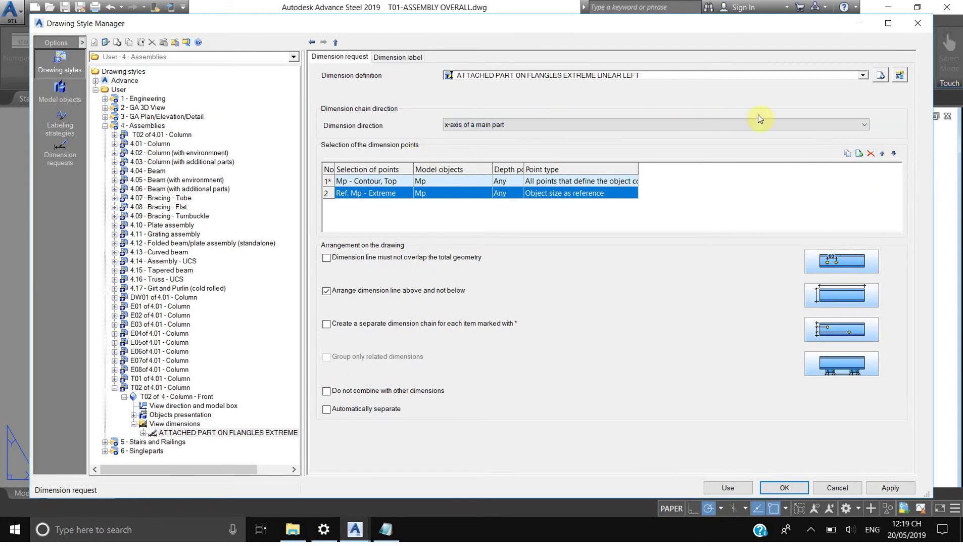
left_click(459, 123)
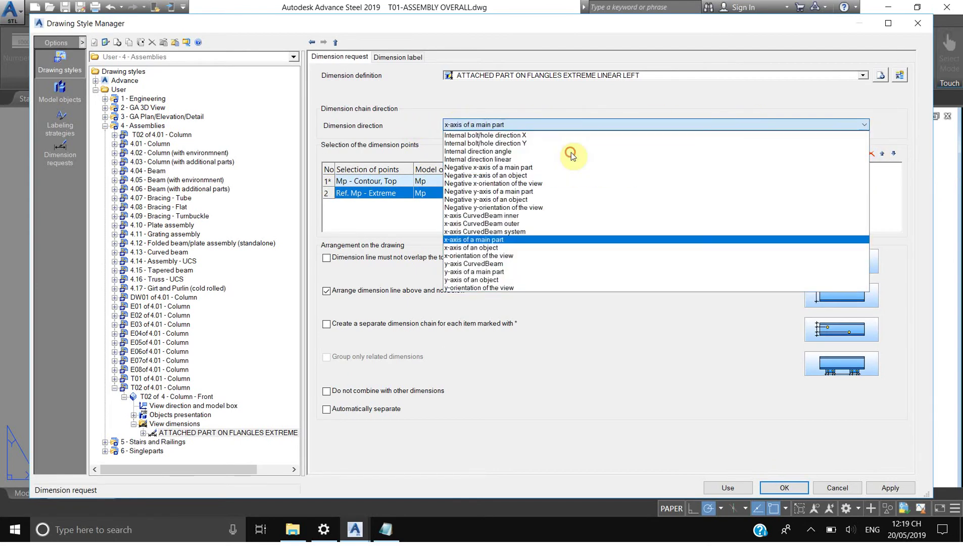
left_click(477, 273)
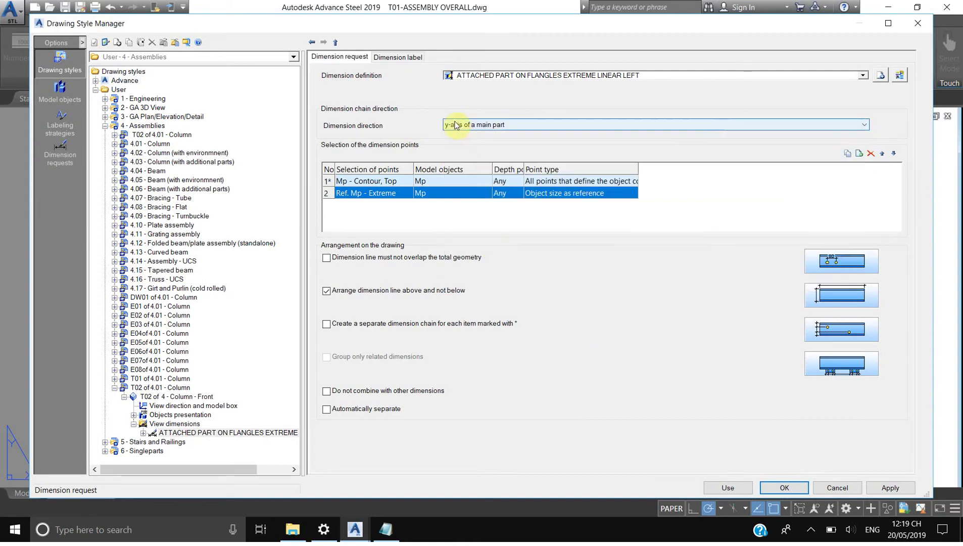
left_click(334, 195)
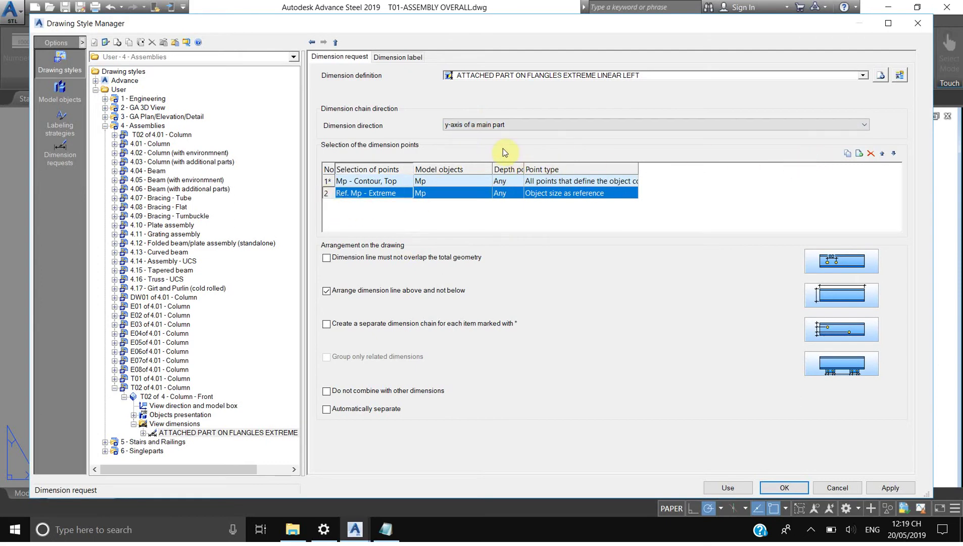
left_click(871, 153)
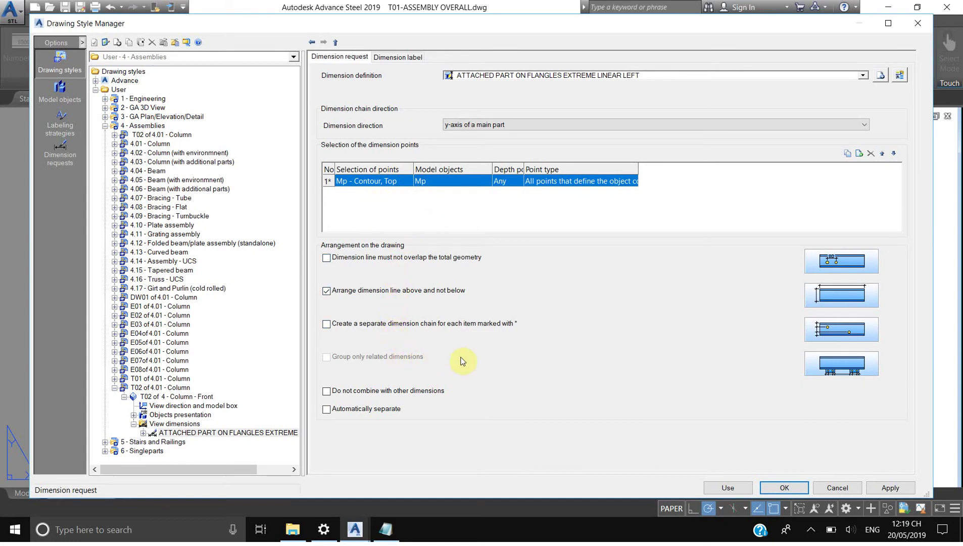
left_click(891, 486)
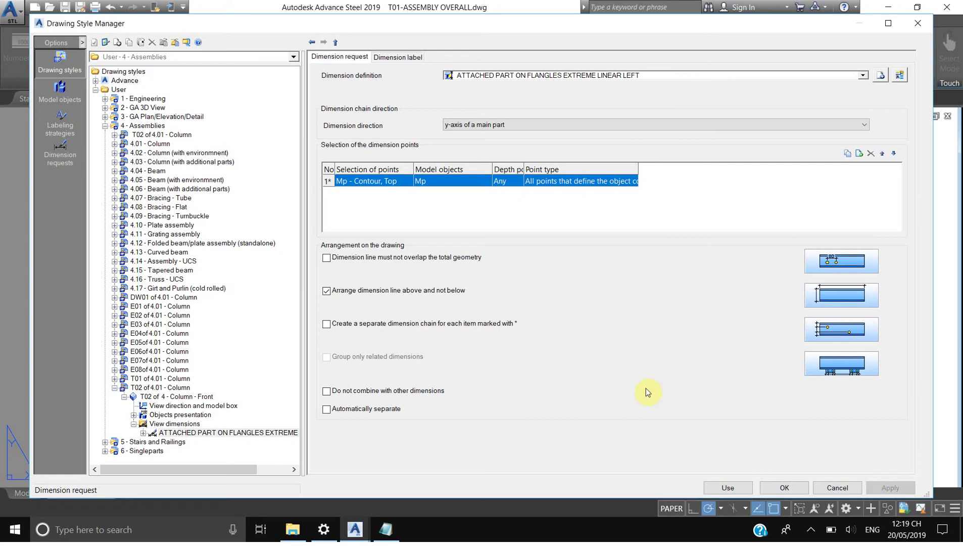
Duplicate the Mp - Contour, Top point selection rule under the name ATTACHED PART ON FLANGLES EXTREME LINEAR LEFT
left_click(143, 433)
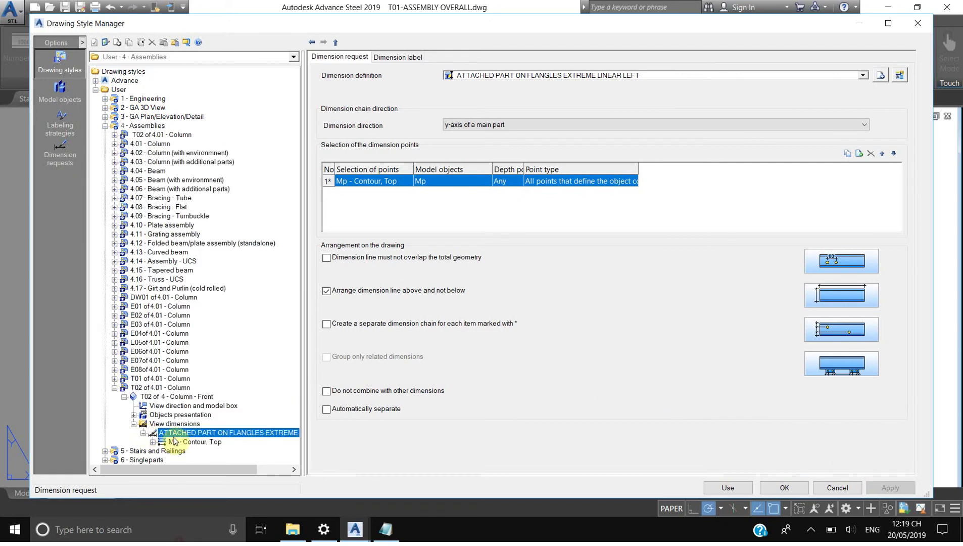
left_click(198, 442)
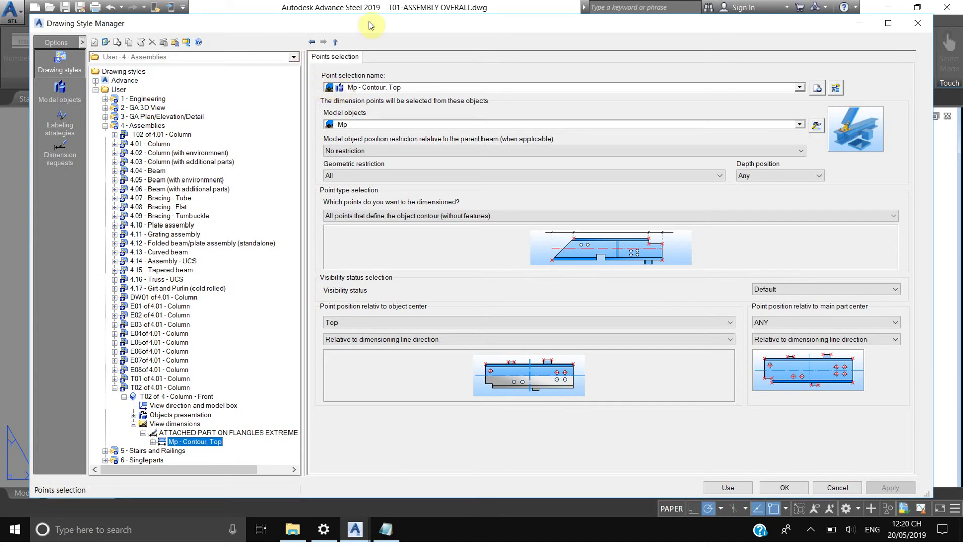
left_click(817, 89)
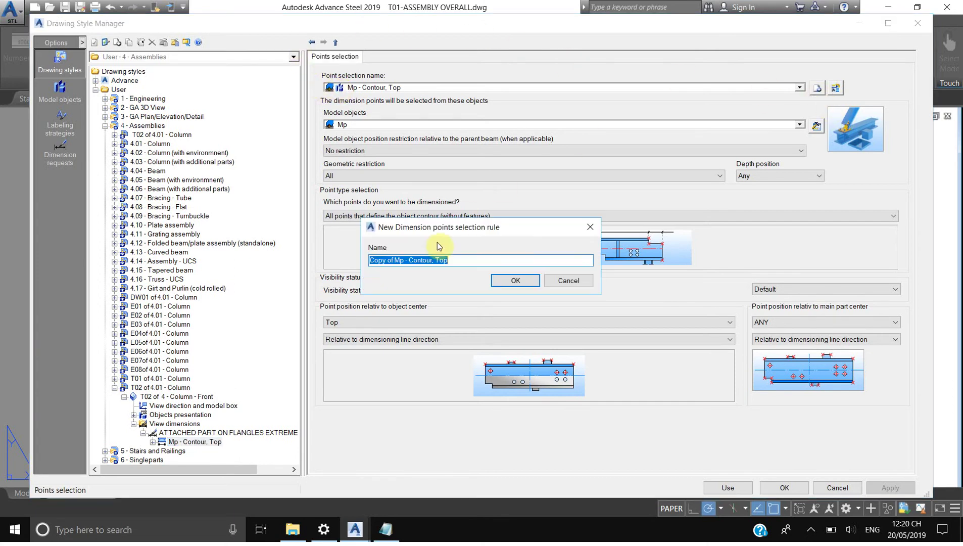
right_click(410, 261)
left_click(307, 309)
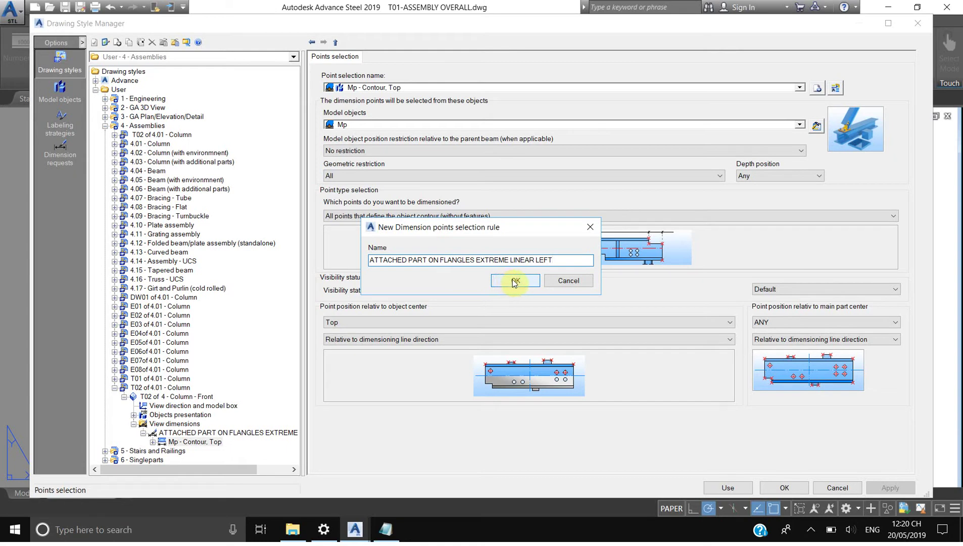
left_click(515, 282)
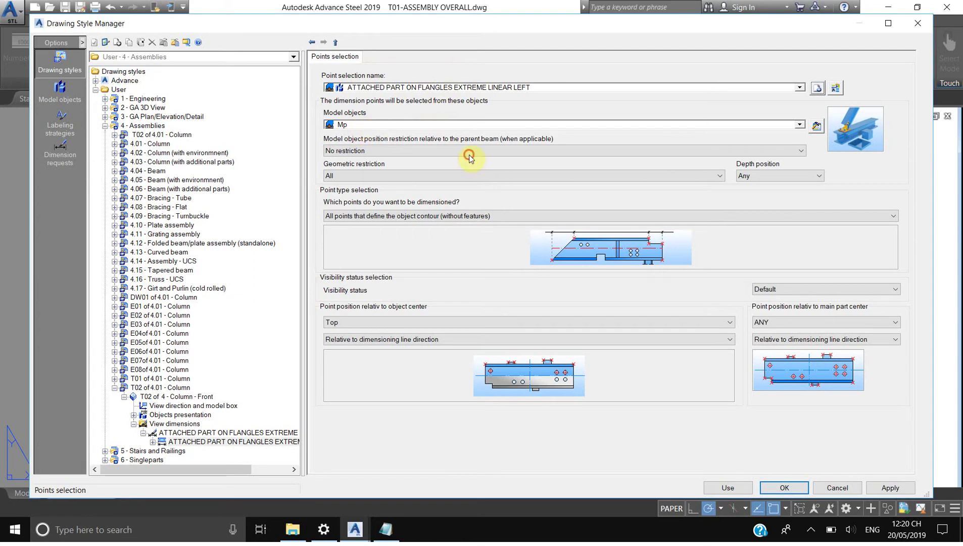
Set the point selection's model objects to Attached parts (w/o End plate and Haunch)
left_click(374, 126)
left_click(468, 155)
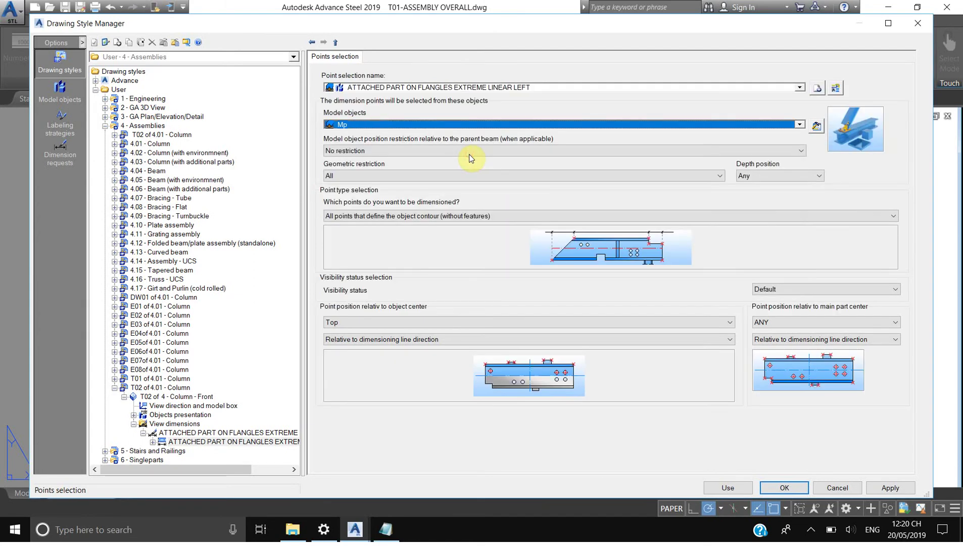
left_click(521, 126)
left_click_drag(800, 204, 801, 167)
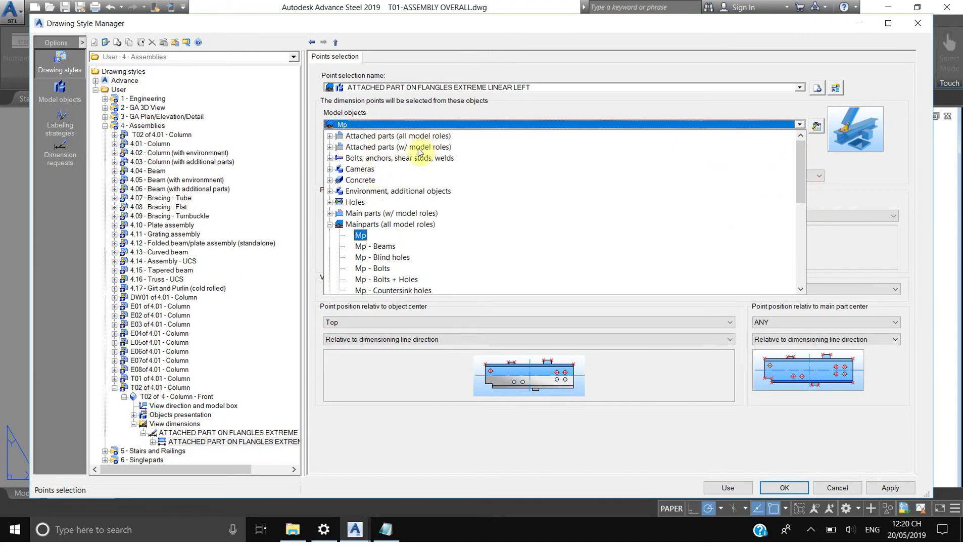
left_click(330, 136)
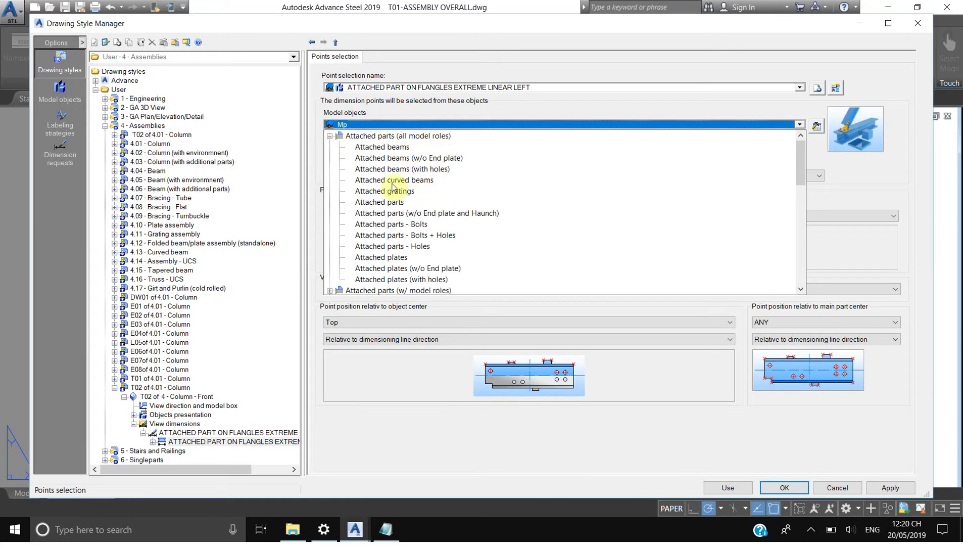
left_click(421, 212)
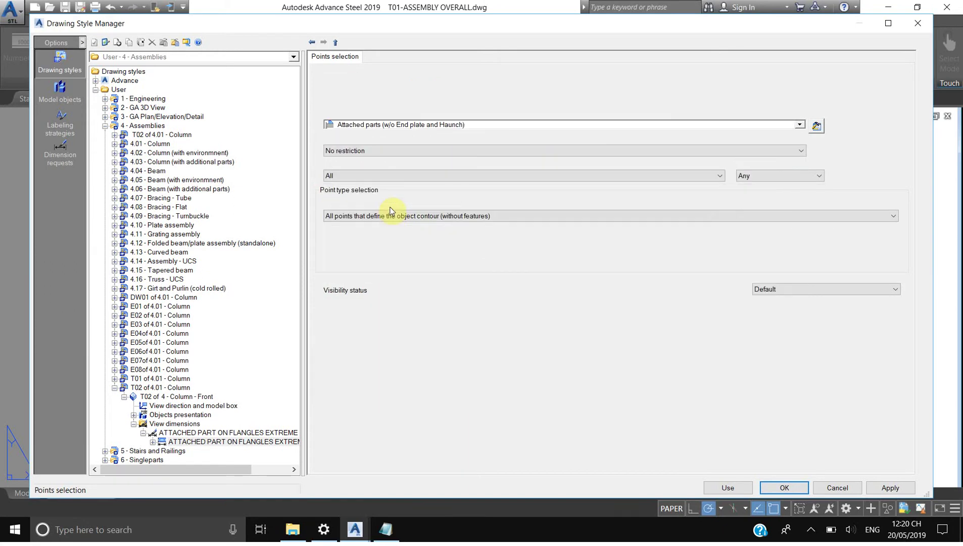
Restrict the Attached parts (w/o End plate and Haunch) model object to Linear geometry, apply it and return to the point selection rule
left_click(817, 126)
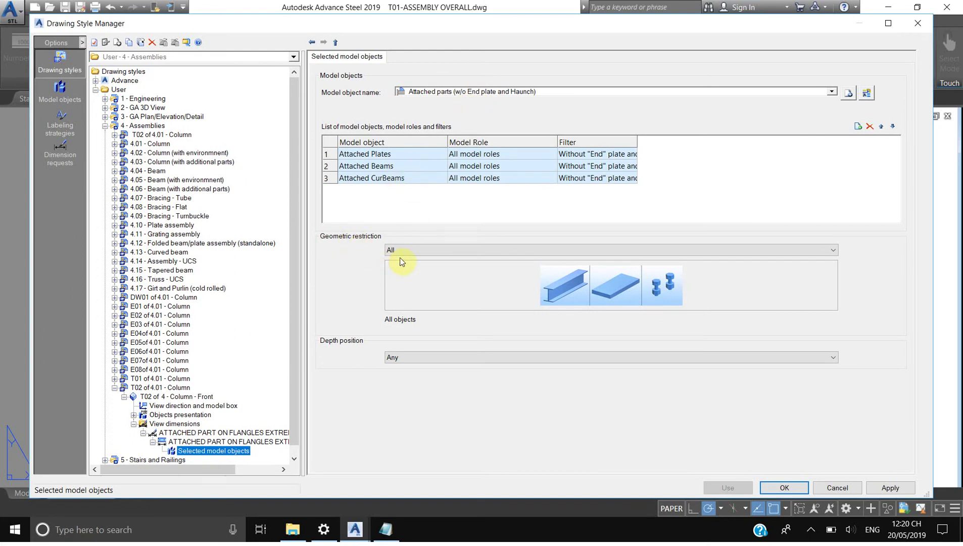
left_click(415, 254)
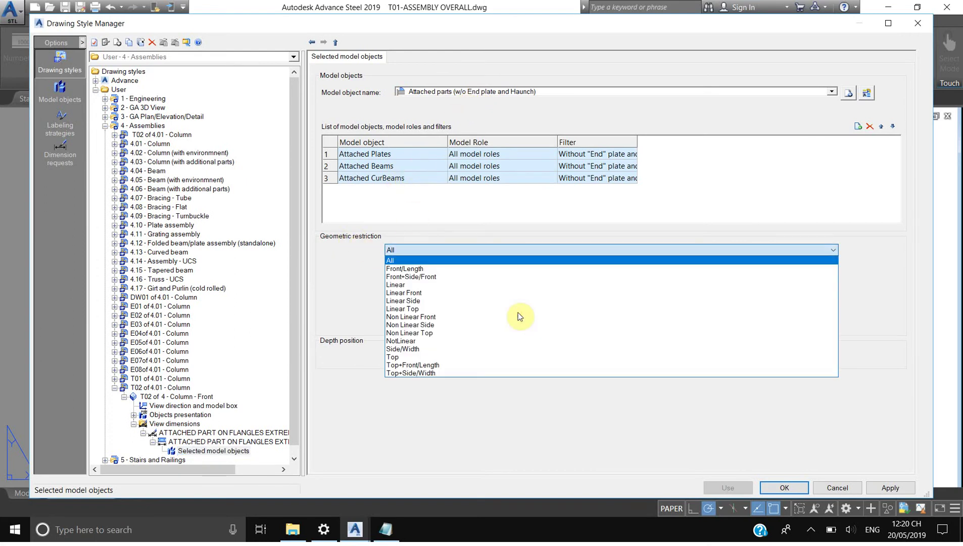
left_click(400, 286)
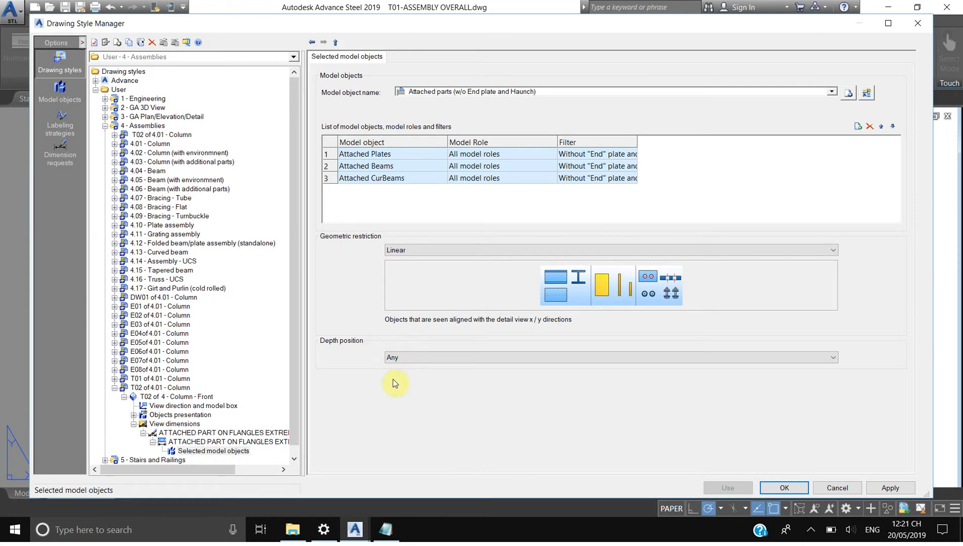
left_click(892, 488)
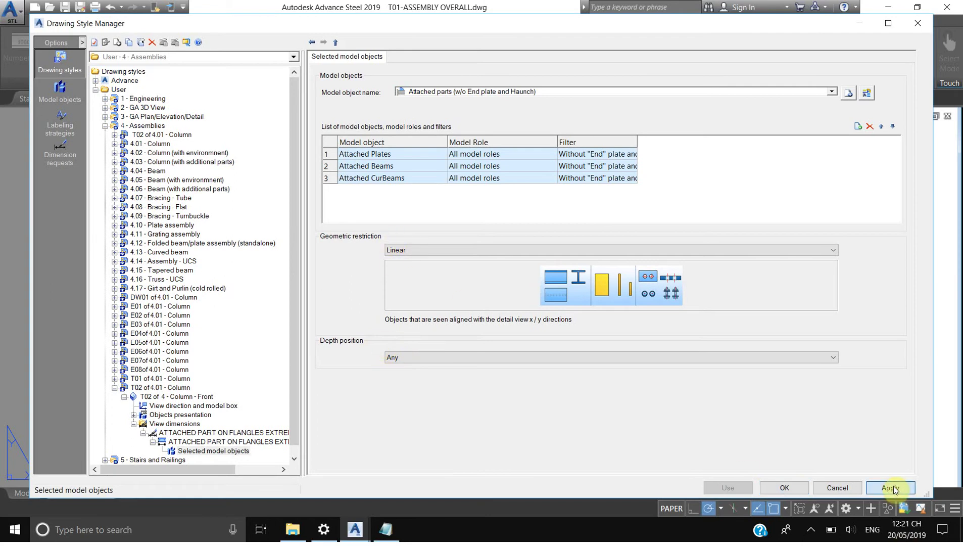
left_click(197, 443)
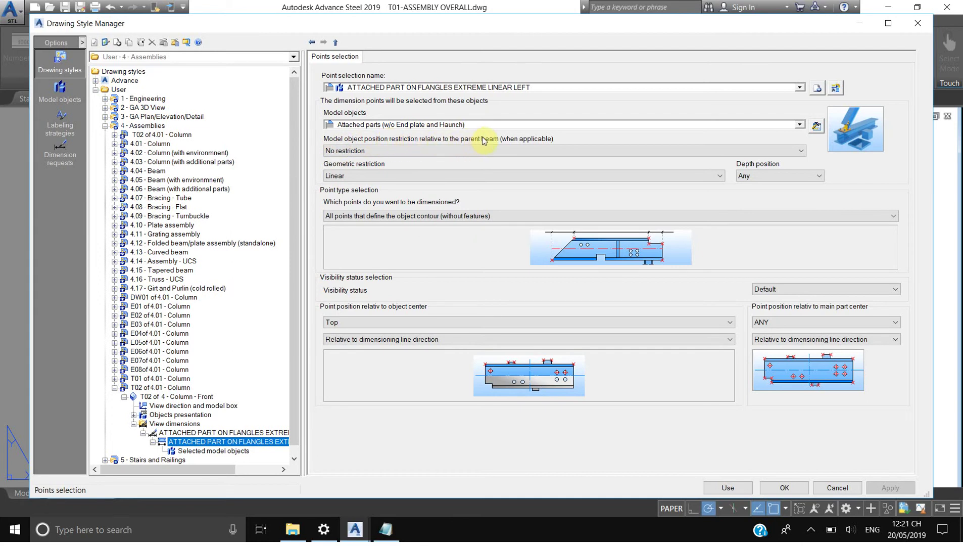
Restrict the rule to objects attached to flanges and dimension the extreme size of the objects in dimensioning direction
left_click(560, 183)
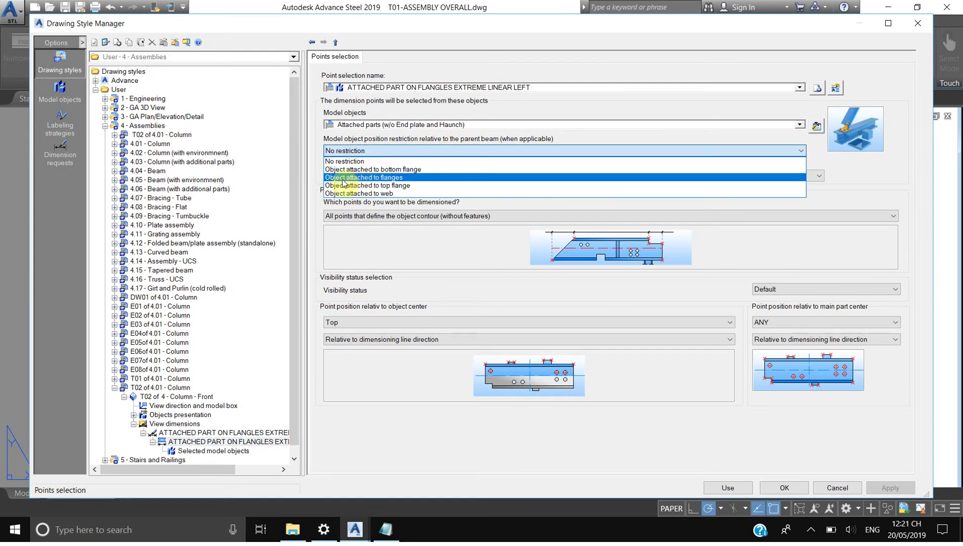
left_click(385, 178)
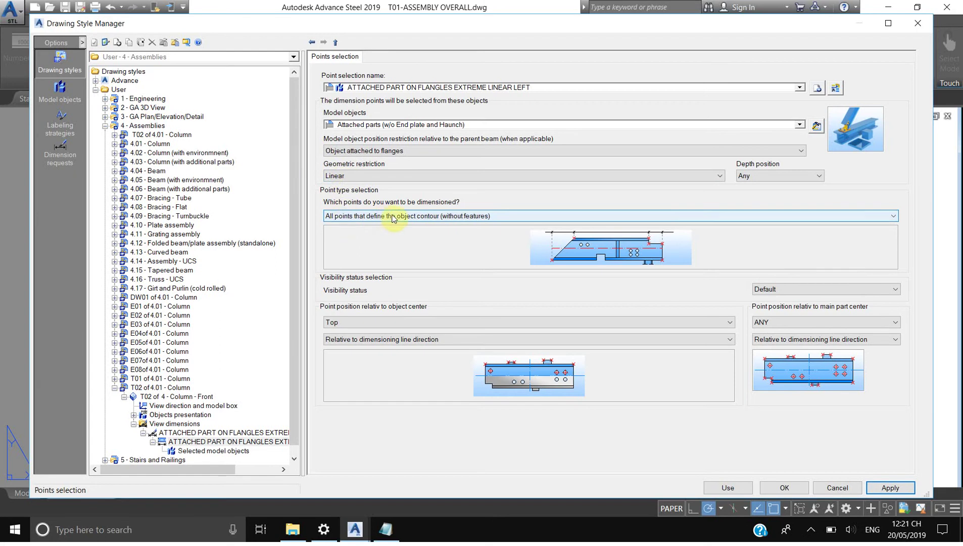
left_click(470, 220)
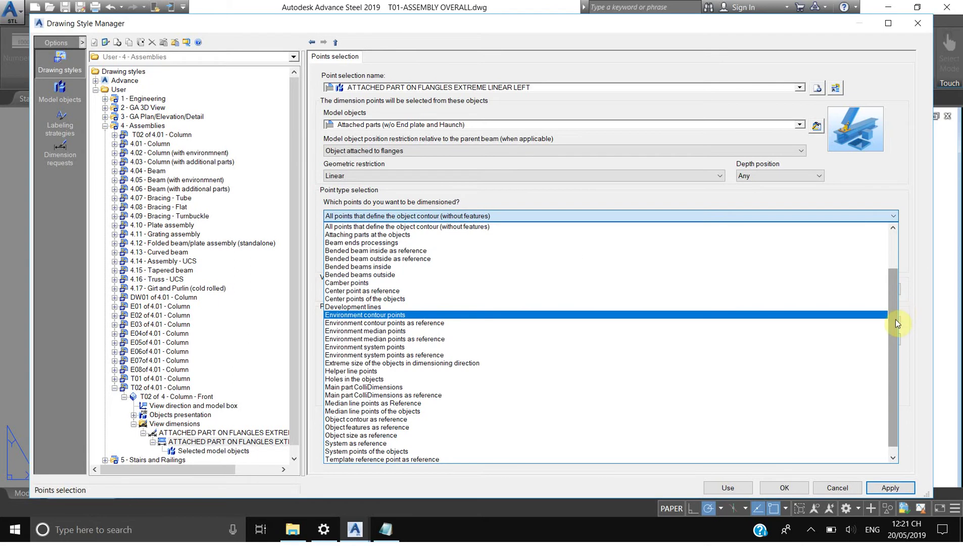
scroll(895, 304, "down", 1)
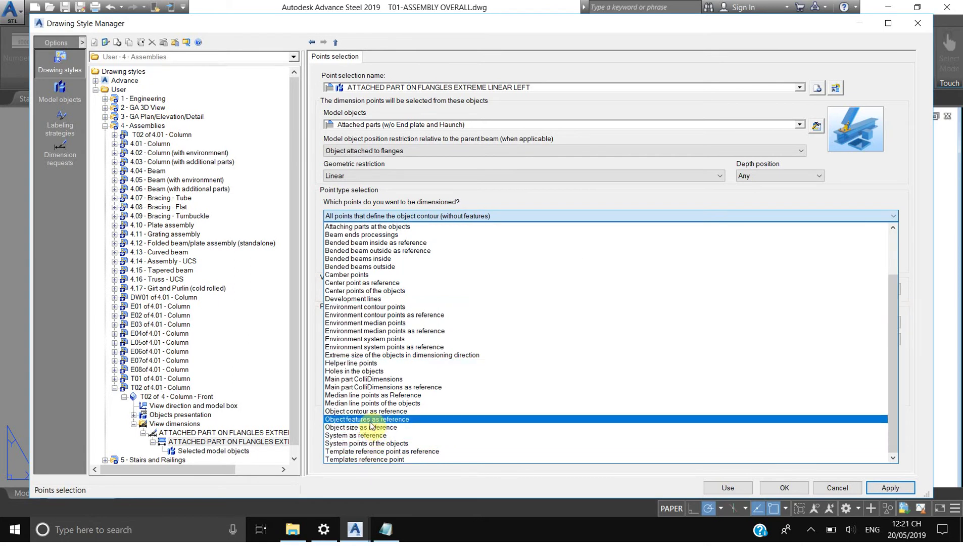
left_click(378, 356)
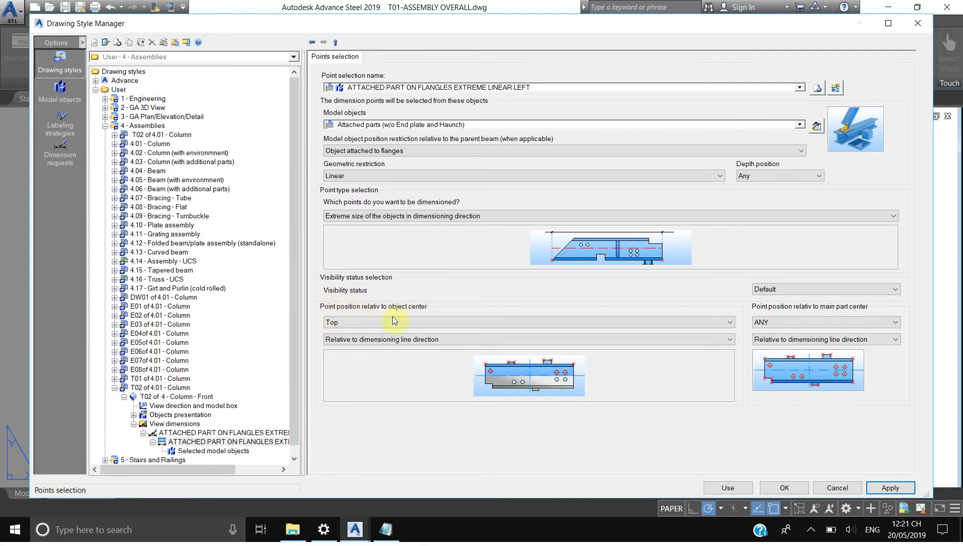
Set the point position to ANY relative to the object center and Left relative to the main part center, and apply
left_click(368, 325)
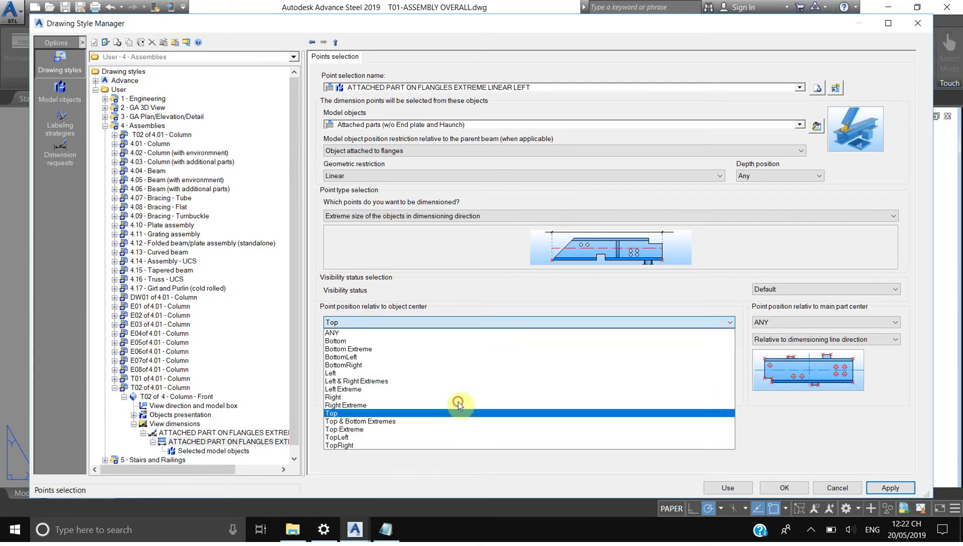
left_click(422, 421)
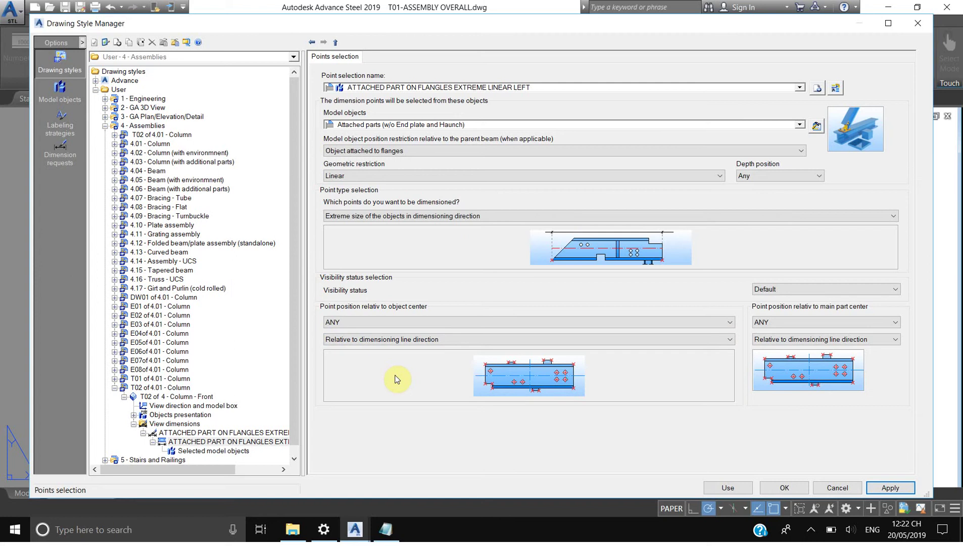
left_click(794, 322)
left_click(765, 373)
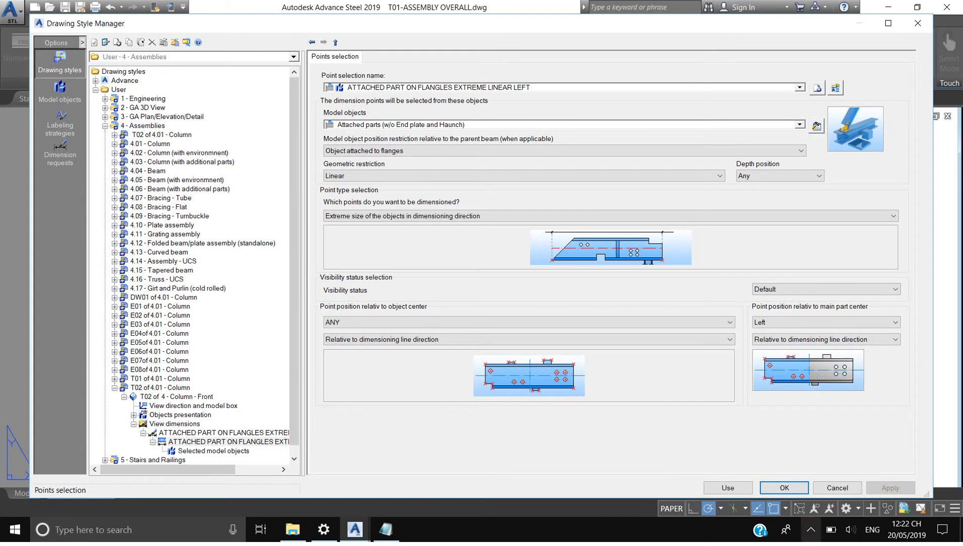
left_click(811, 529)
right_click(849, 478)
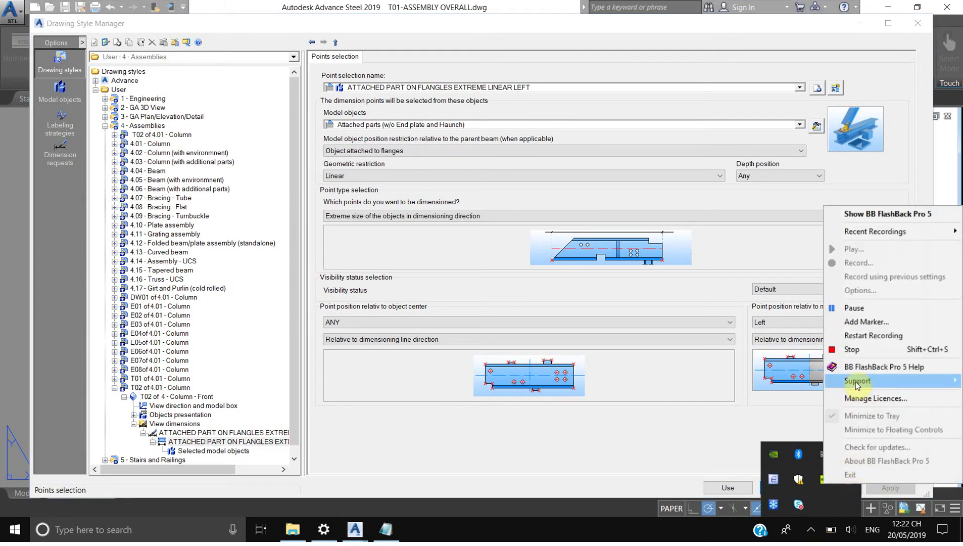
left_click(855, 308)
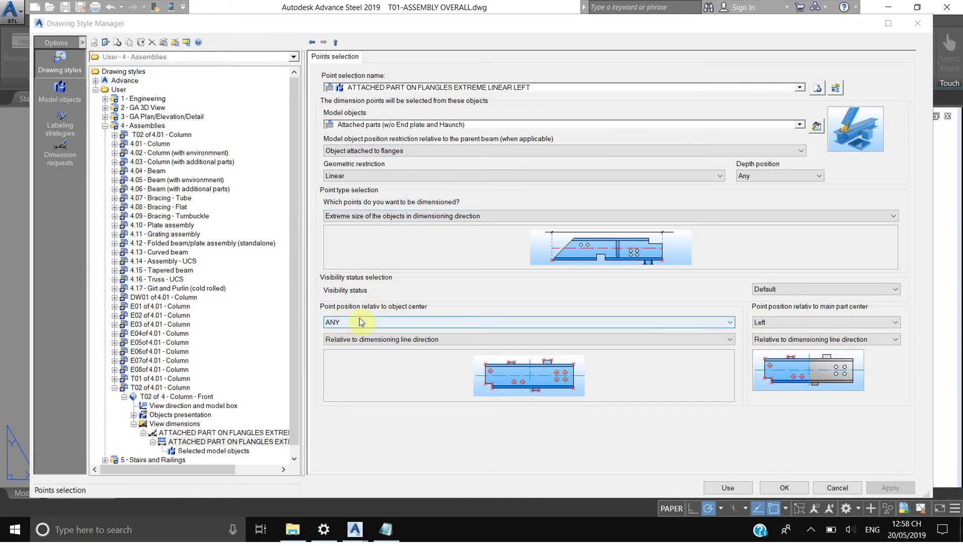
Switch to the S1-09-02-2019 model drawing and open the Drawing Style Manager there
left_click(724, 489)
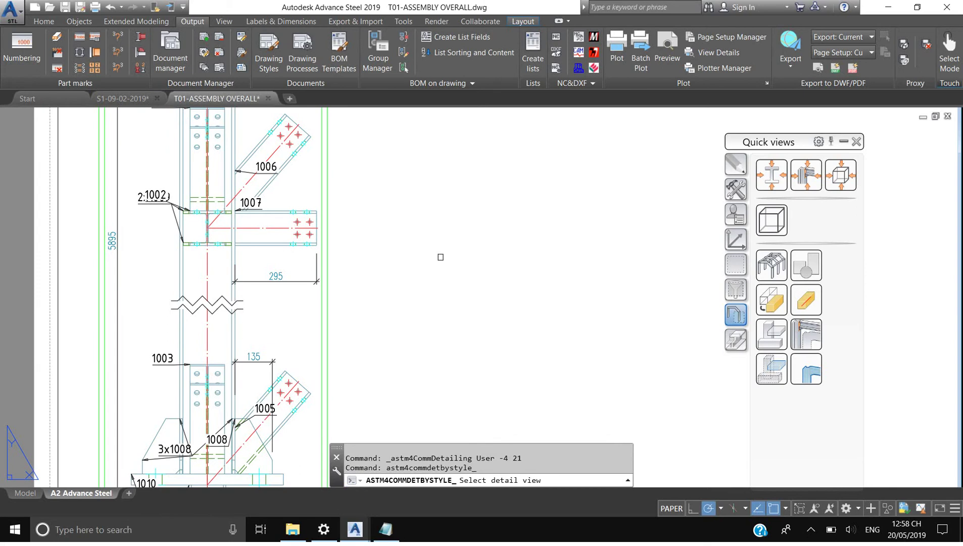
left_click(129, 99)
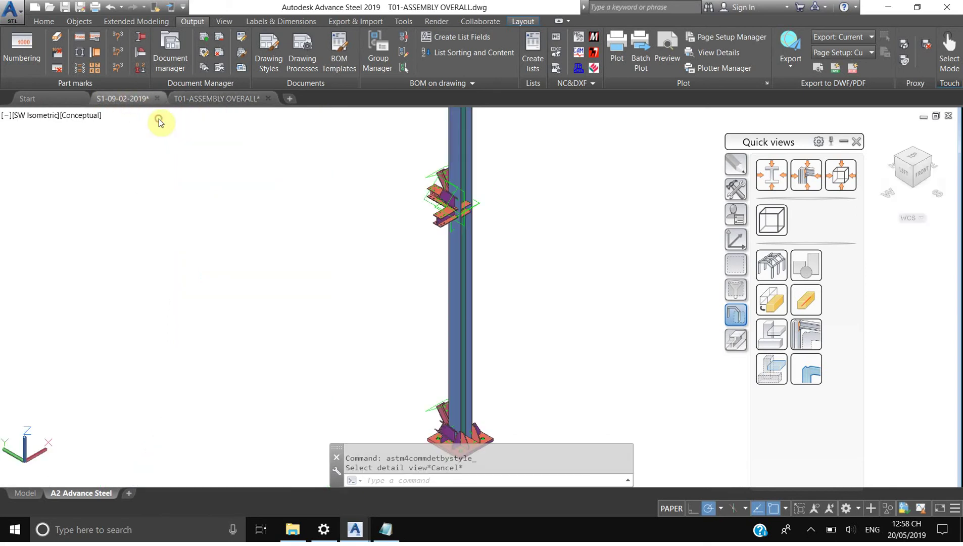
left_click(204, 53)
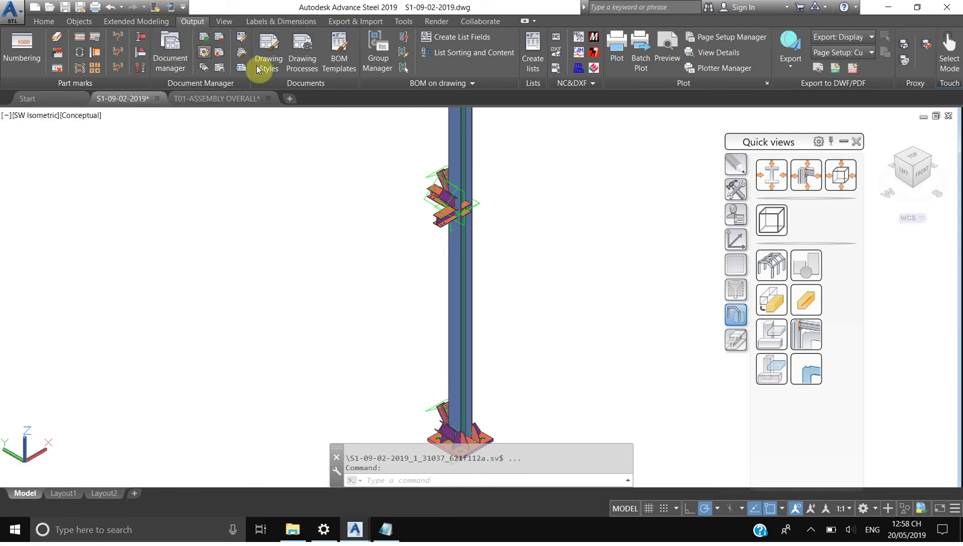
left_click(257, 69)
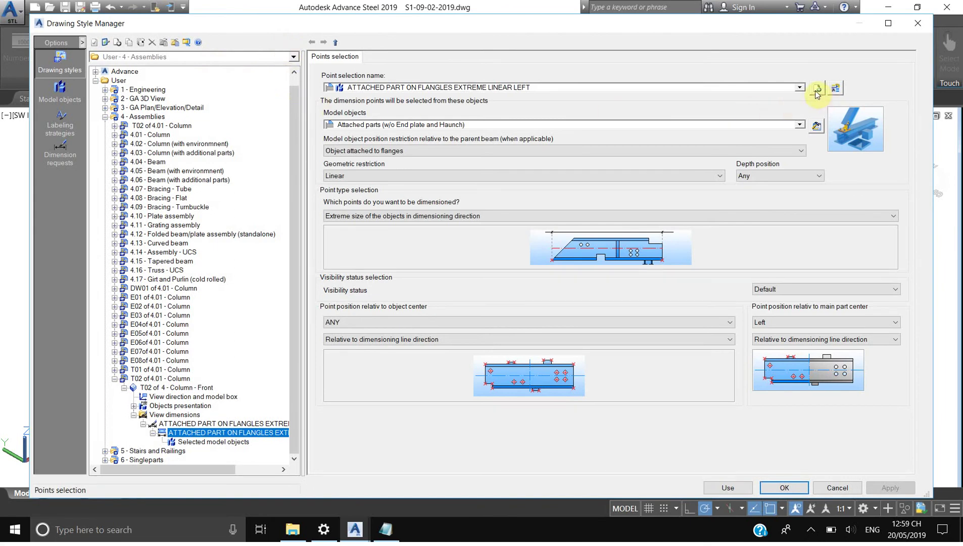
Copy the point selection rule's name ATTACHED PART ON FLANGLES EXTREME LINEAR LEFT without renaming the rule
left_click(837, 89)
key("ctrl+c")
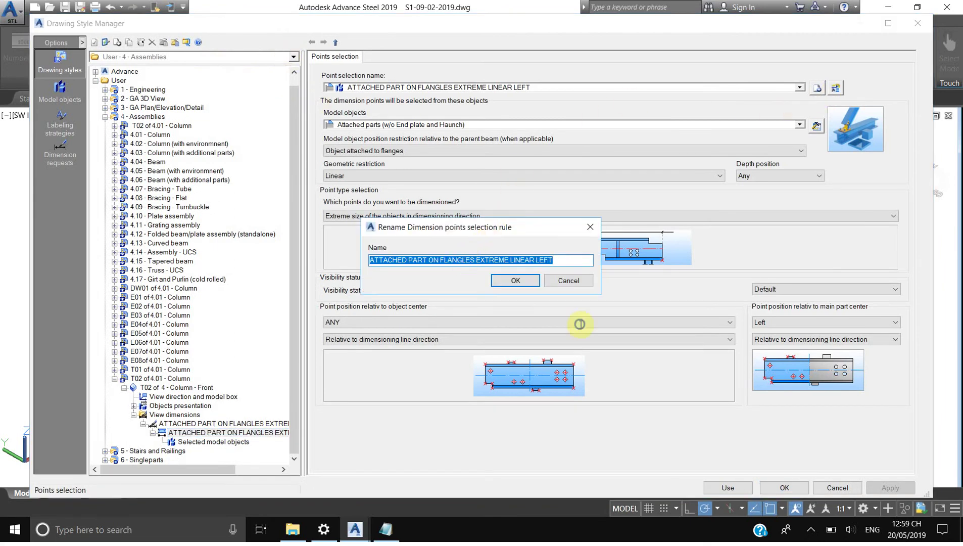
right_click(463, 261)
key("Escape")
left_click(568, 281)
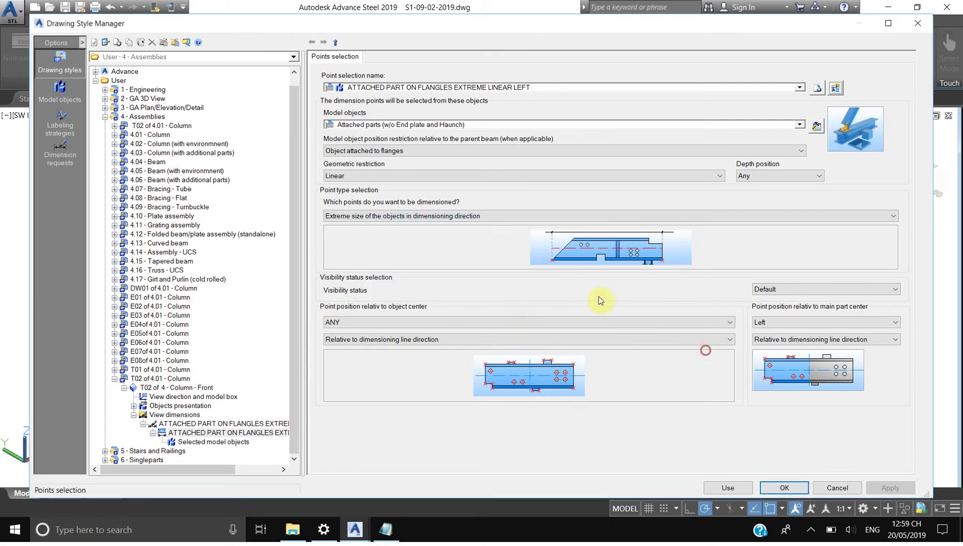
Use the T02 of 4.01 - Column drawing style on the column in the model
left_click(718, 487)
left_click(458, 278)
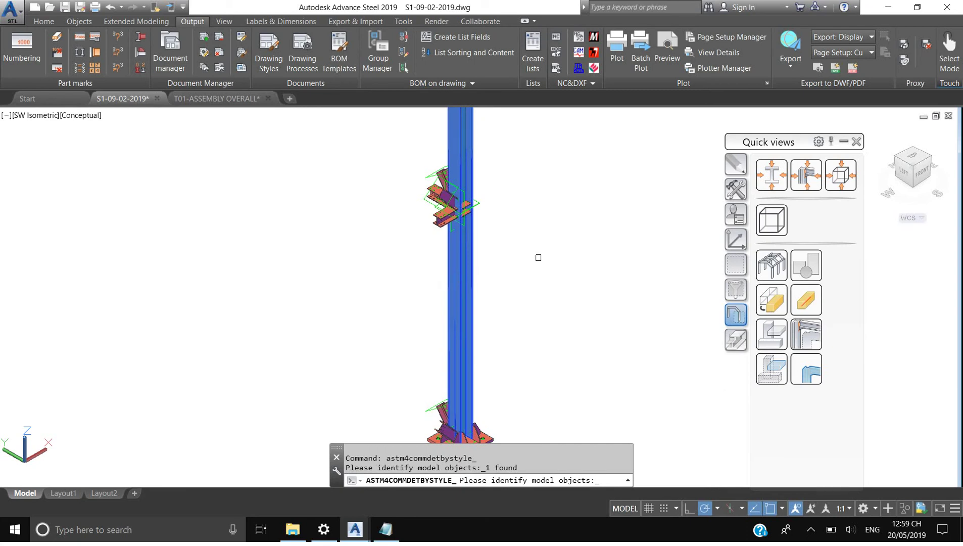
right_click(539, 264)
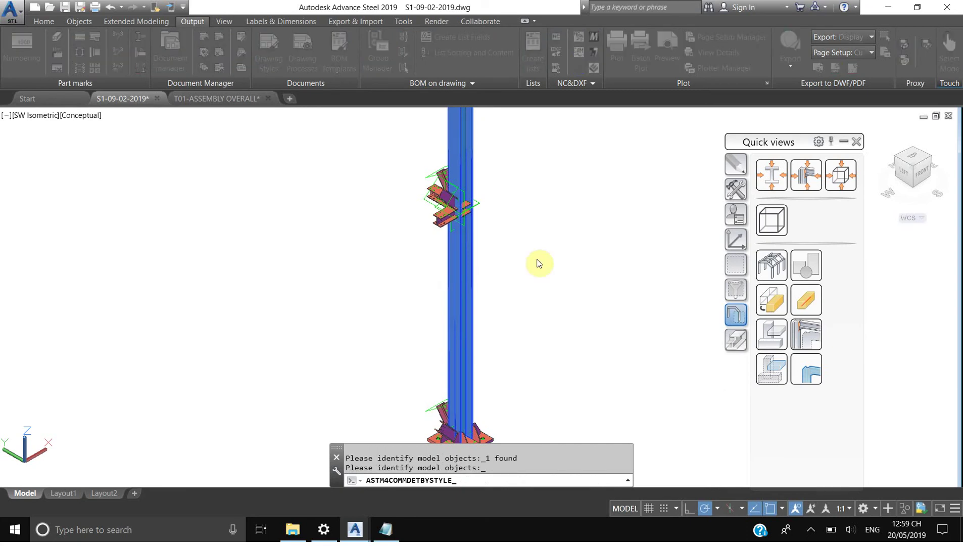
left_click(549, 297)
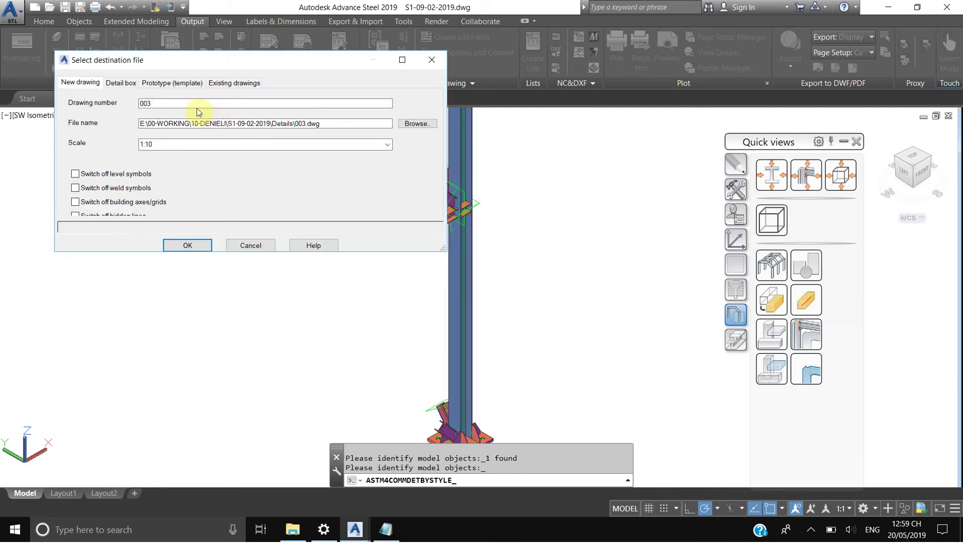
Set the drawing number to T02-ATTACHED PART ON FLANGLES EXTREME LINEAR LEFT and create the new drawing
left_click_drag(198, 102, 108, 100)
type("102")
left_click_drag(161, 103, 121, 105)
type("T")
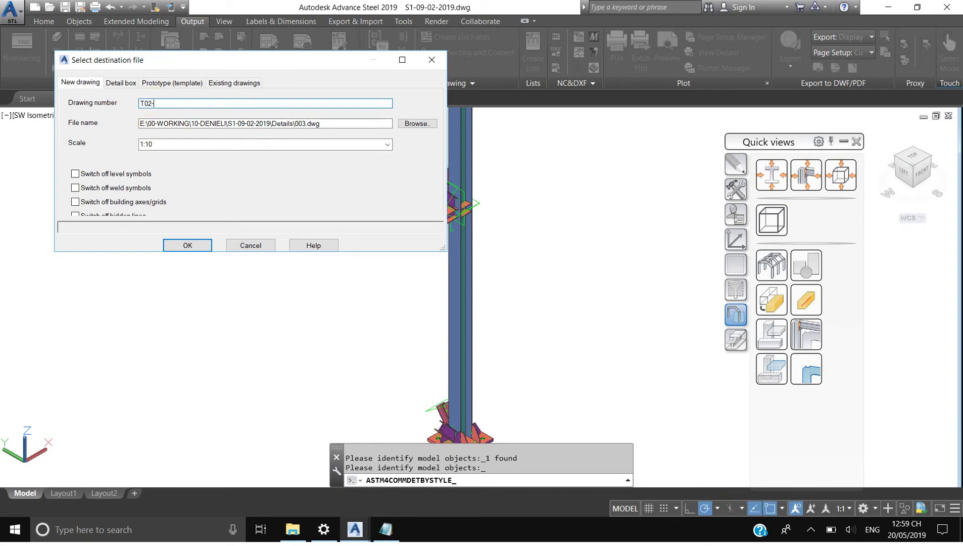
type("02-")
key("ctrl+v")
left_click(212, 104)
key("shift+Left")
key("shift+Left")
key("shift+Left")
key("shift+Left")
key("shift+Left")
key("shift+Left")
key("shift+Left")
key("shift+Left")
key("shift+Left")
key("shift+Left")
key("shift+Left")
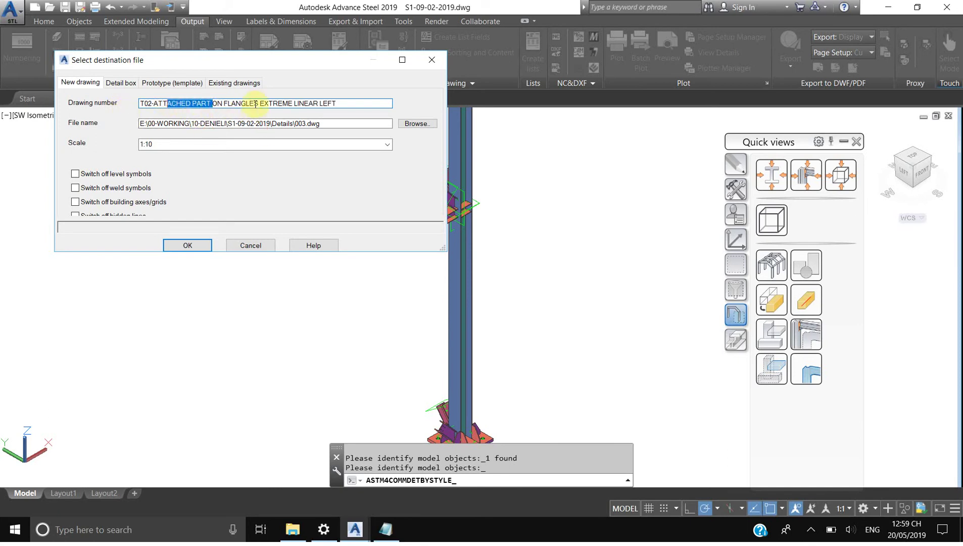
left_click_drag(338, 103, 159, 110)
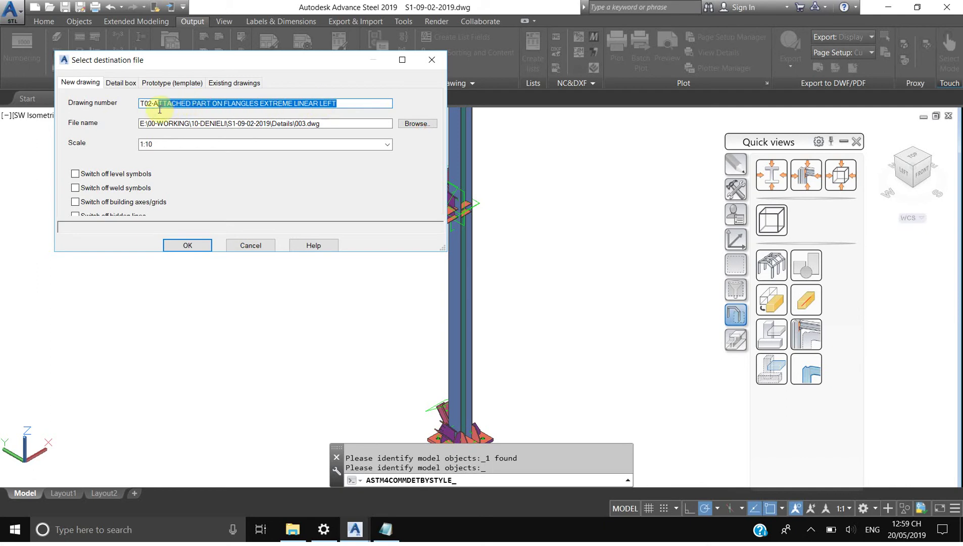
left_click(194, 244)
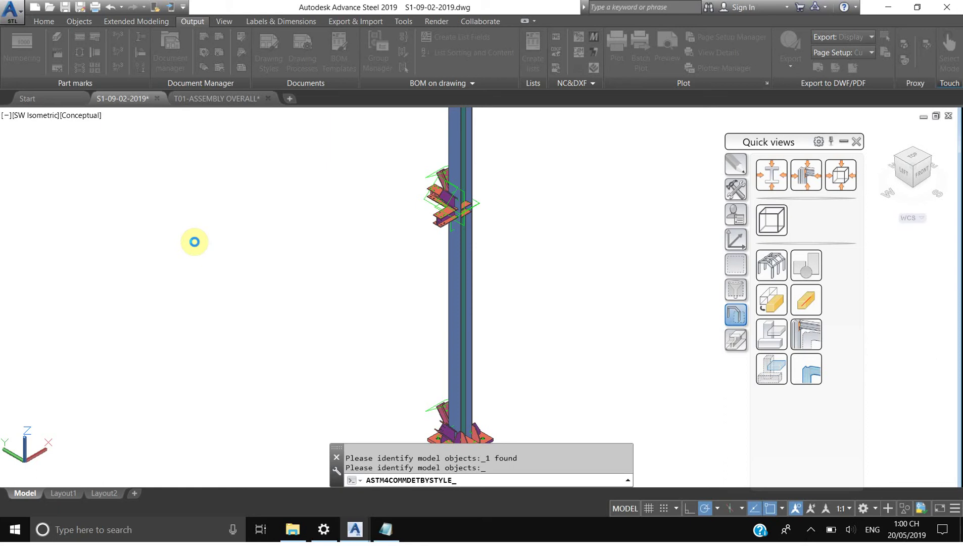
Close the Drawing Style Manager and widen the command line so the created drawing's full path can be read
right_click(194, 242)
left_click(782, 488)
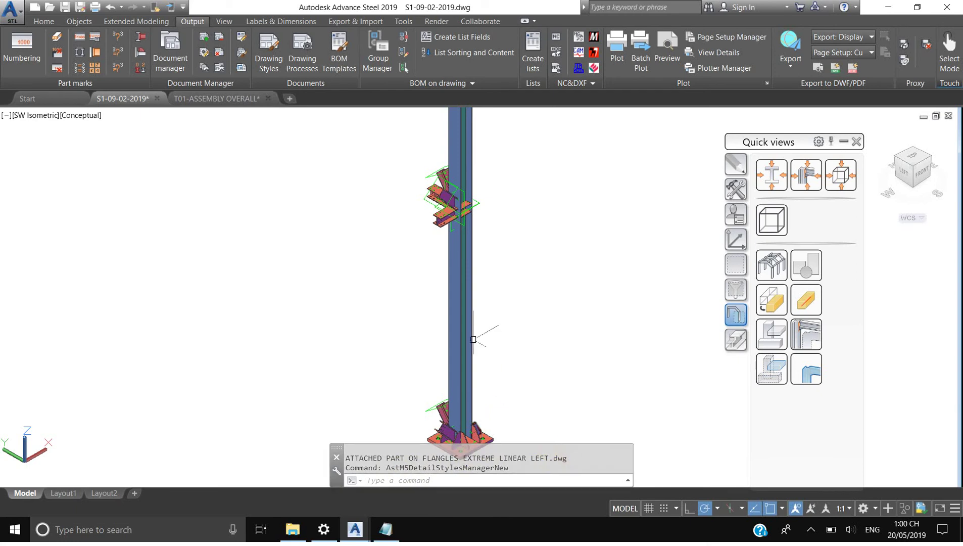
left_click_drag(632, 459, 959, 471)
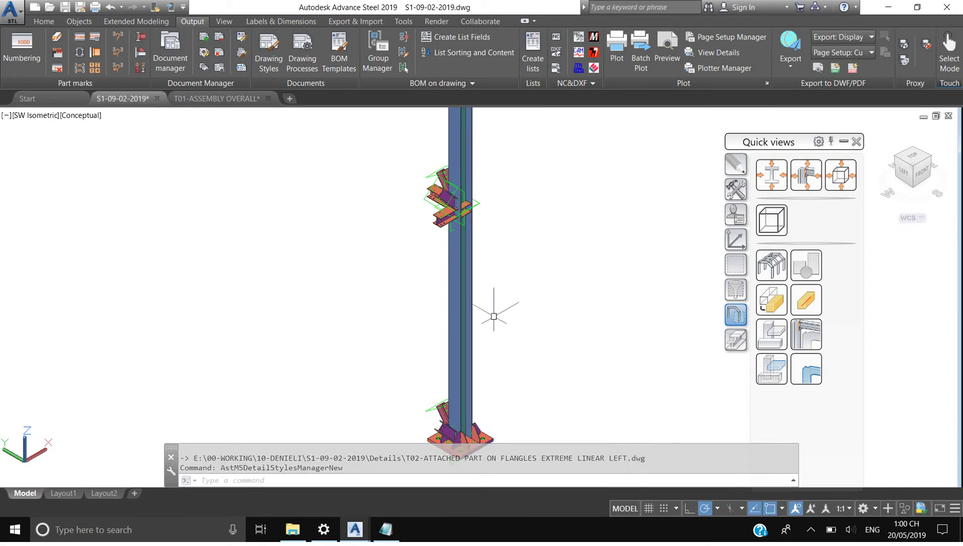
left_click(473, 331)
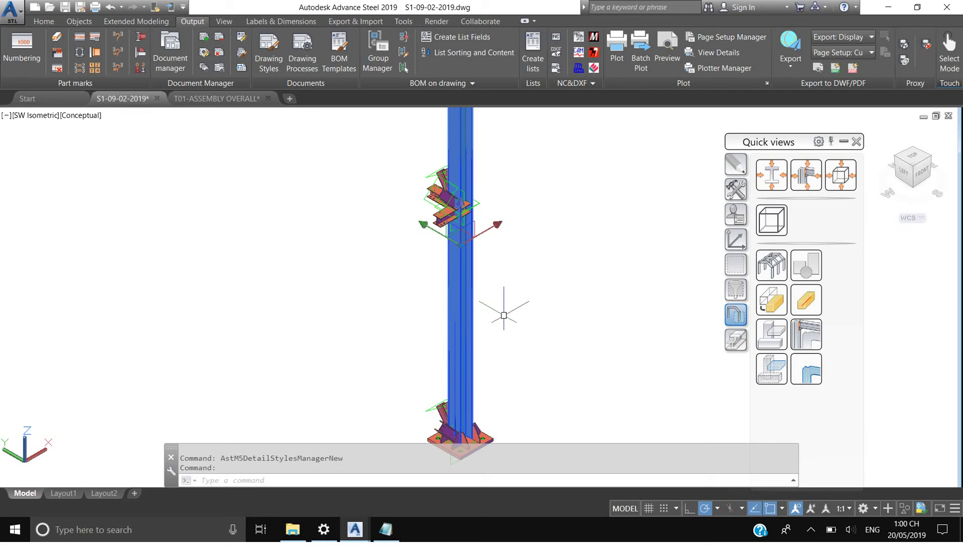
Open the column's assembly detail T02-ATTACHED PART ON FLANGLES EXTREME LINEAR LEFT from the model
right_click(497, 320)
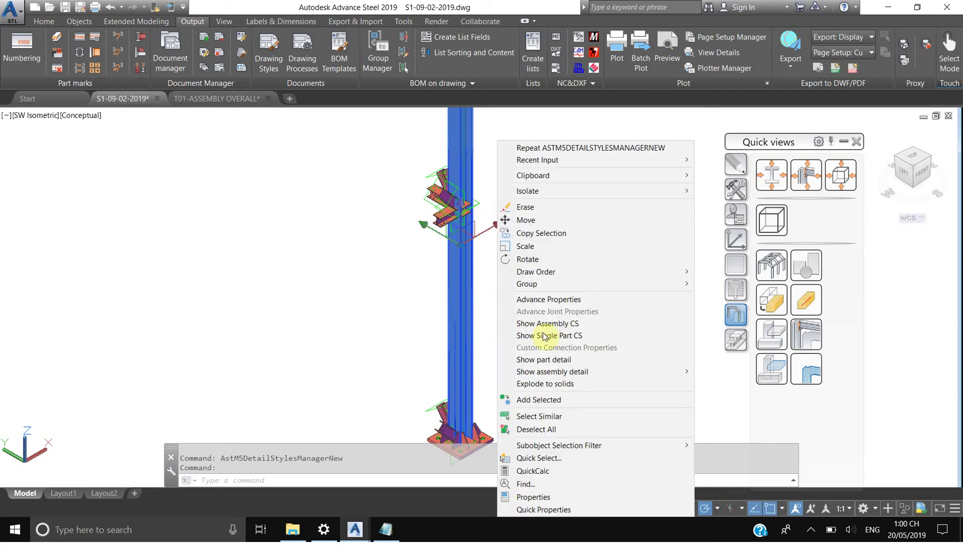
mouse_move(616, 377)
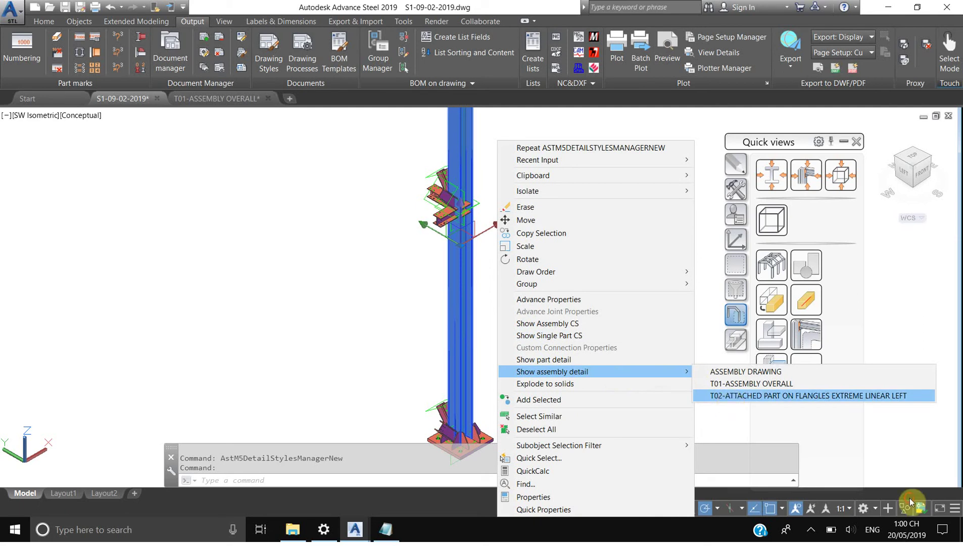
left_click(729, 398)
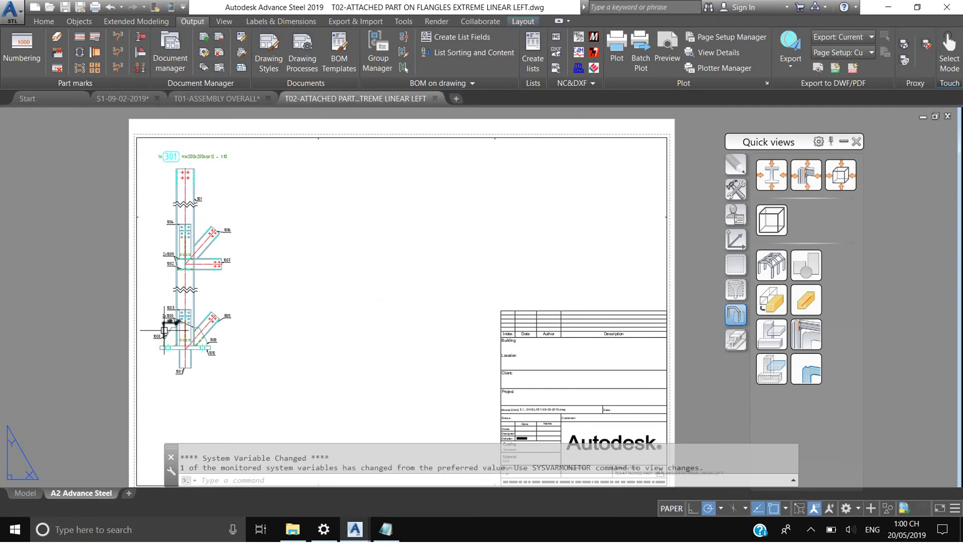
Examine the automatic dimension on the bracket at the column base and compare it with the other attached parts in the view
scroll(166, 335, "up", 4)
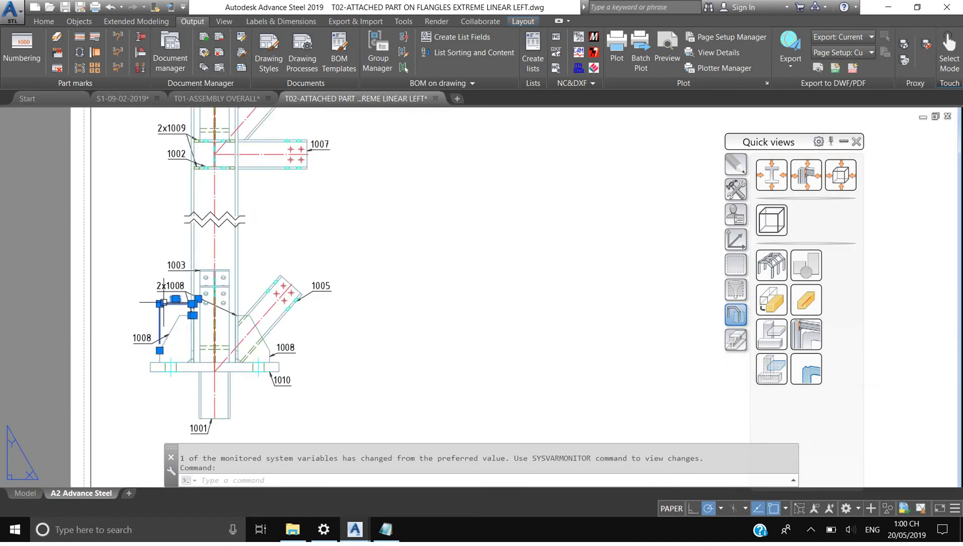
key("Escape")
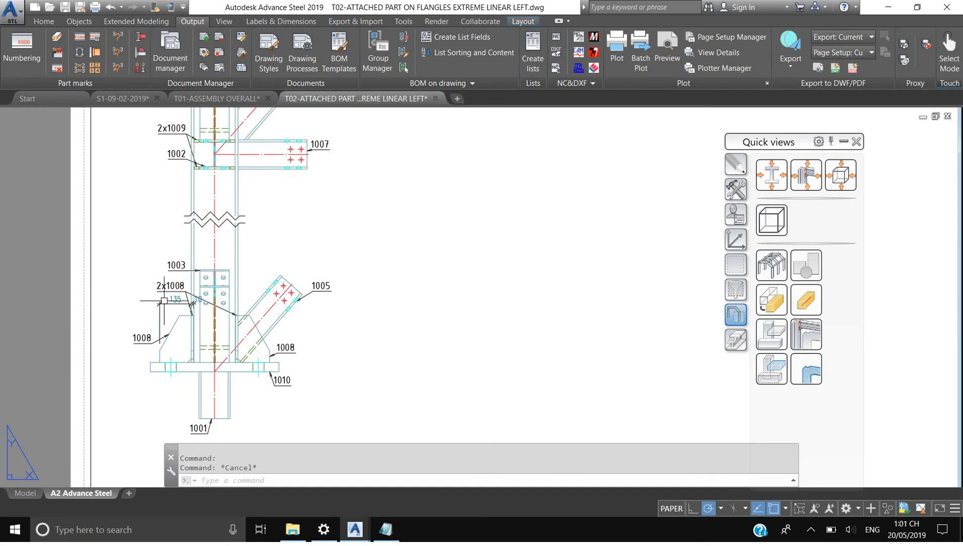
left_click(168, 301)
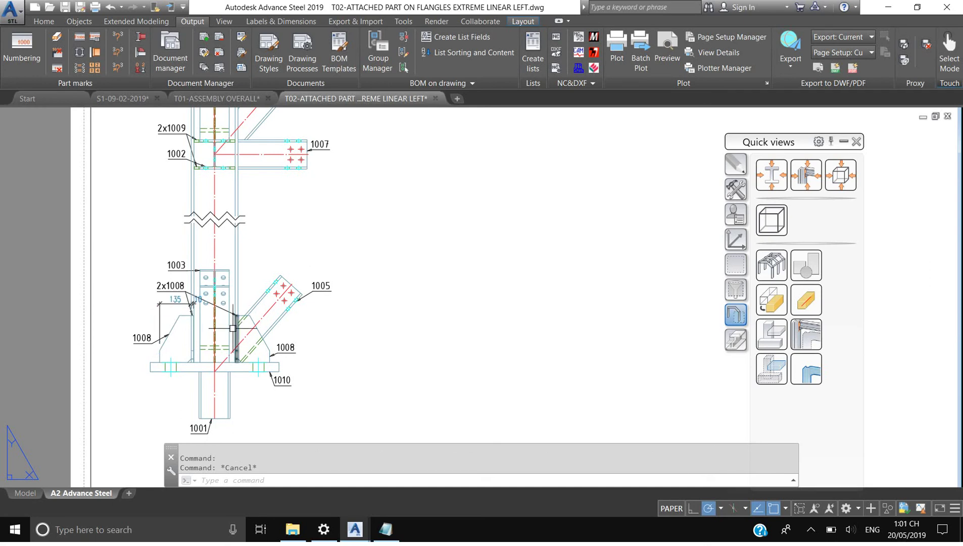
scroll(232, 337, "down", 3)
middle_click_drag(263, 253, 314, 310)
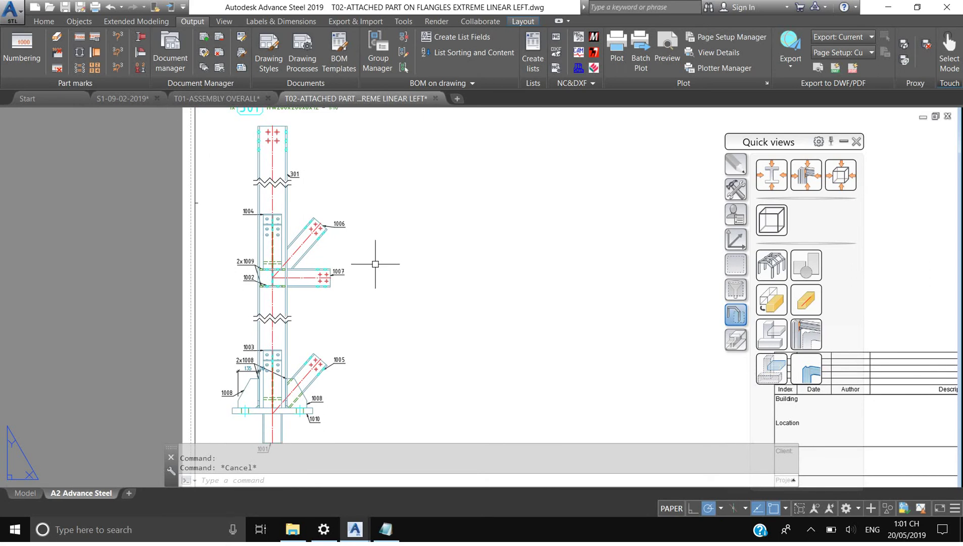
scroll(244, 384, "up", 3)
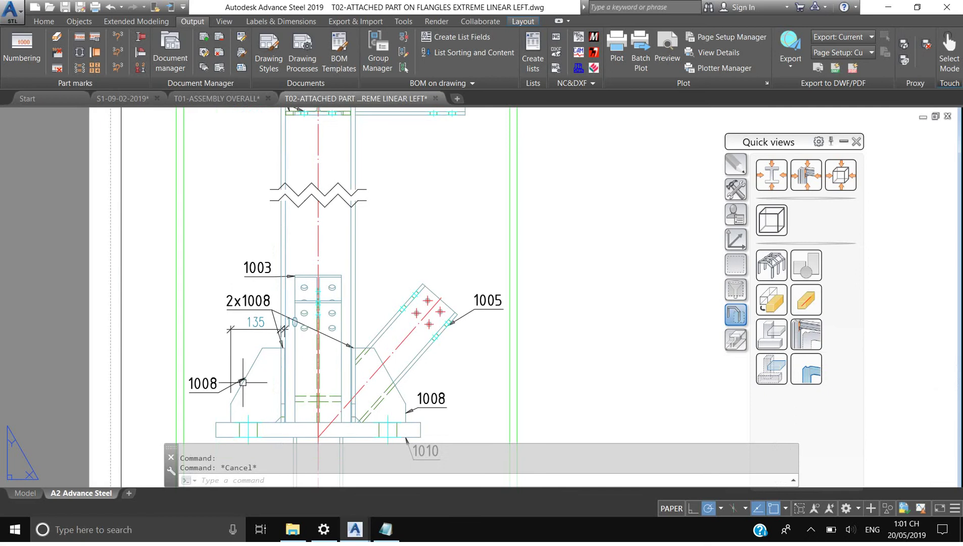
scroll(241, 359, "down", 2)
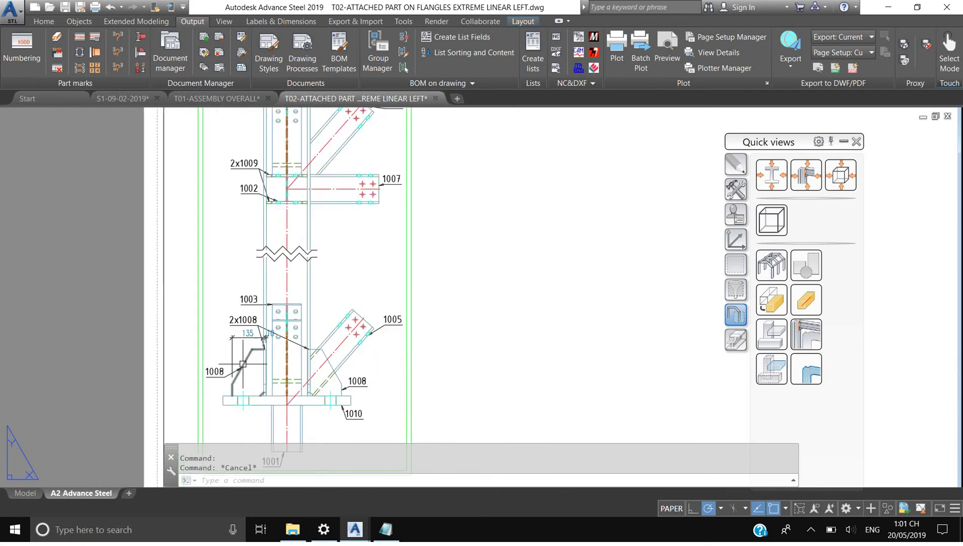
Switch to Notepad and add the note line "BRACKET ON THE LEFT OF THE MAIN PART" under the existing text
left_click(386, 529)
left_click_drag(367, 173, 705, 166)
key("Return")
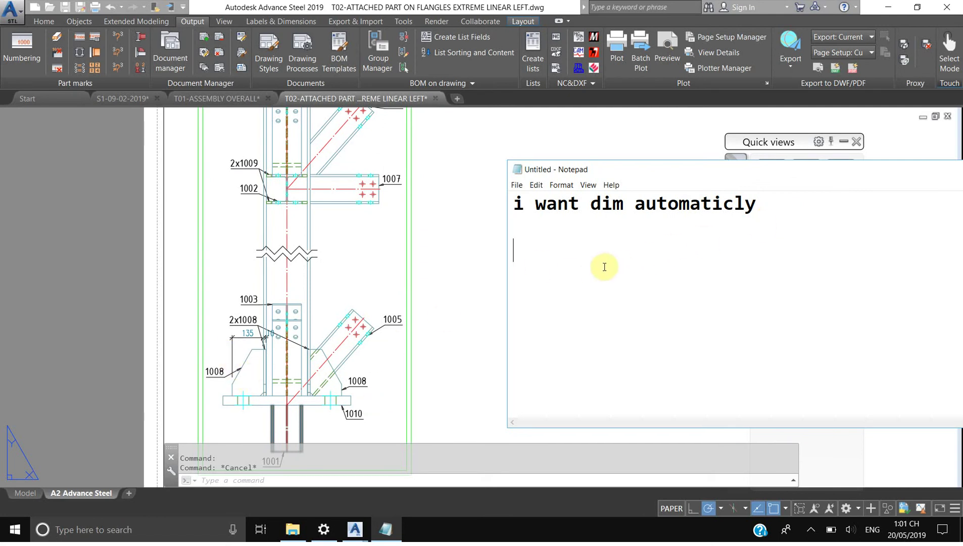
key("Return")
type("BRACKET N")
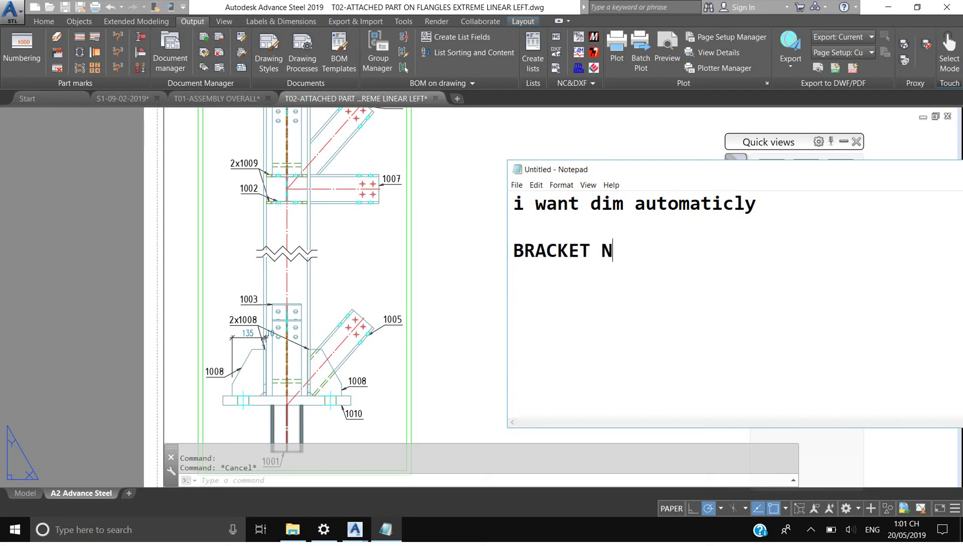
key("BackSpace")
type("ON THE L")
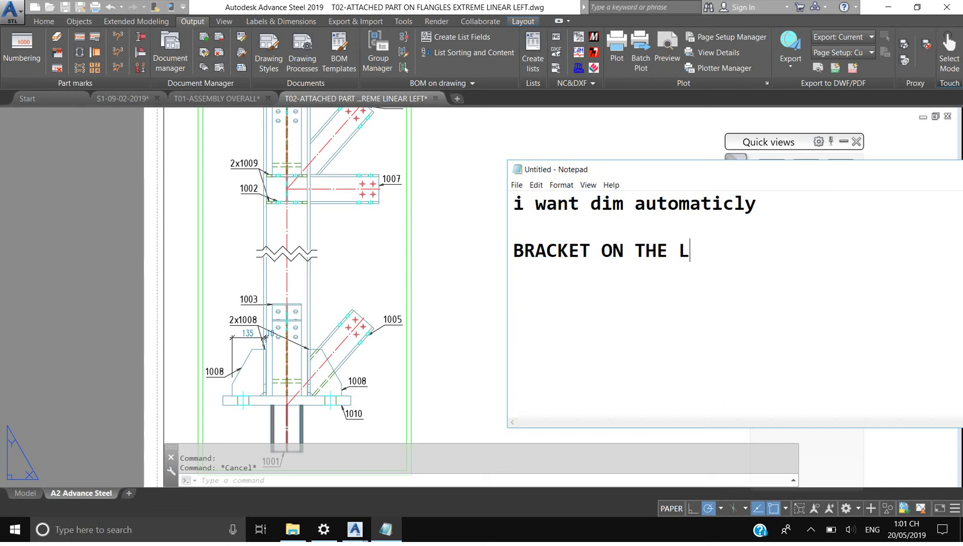
type("EFT OF THE MAIN")
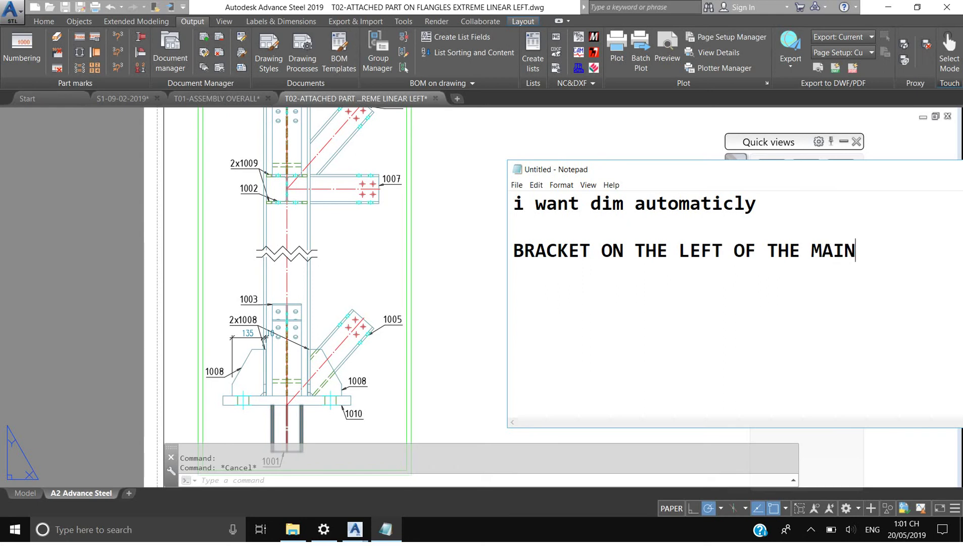
type(" PART")
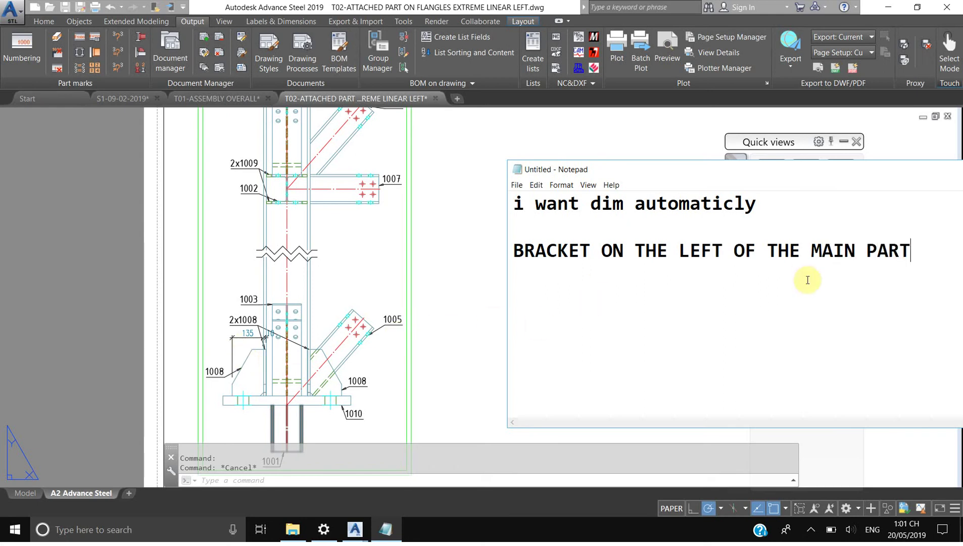
Add the note line "IF YOU WANT DIM ATTACHED PART ON THE RIGHT" and return to the Advance Steel drawing
key("Return")
type("IF YOU WAN")
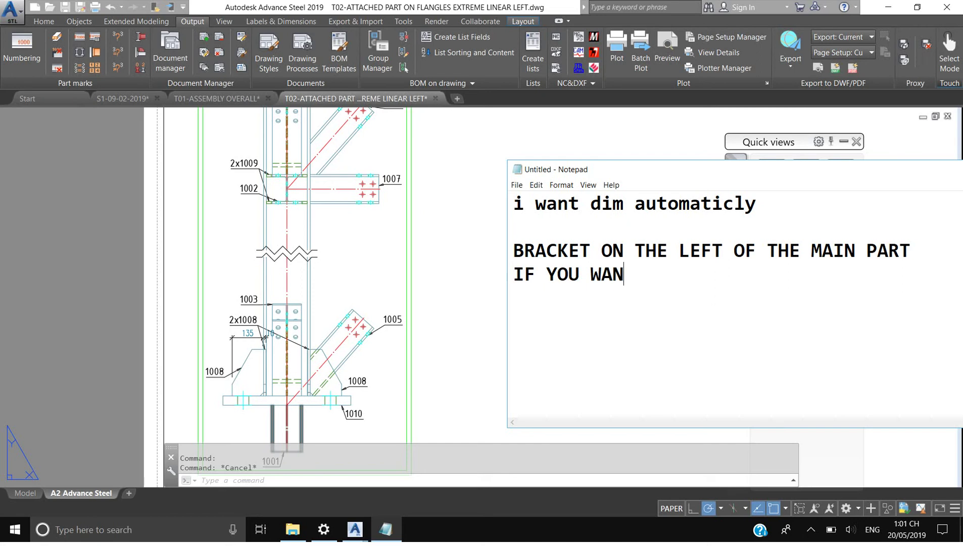
type("T DIM")
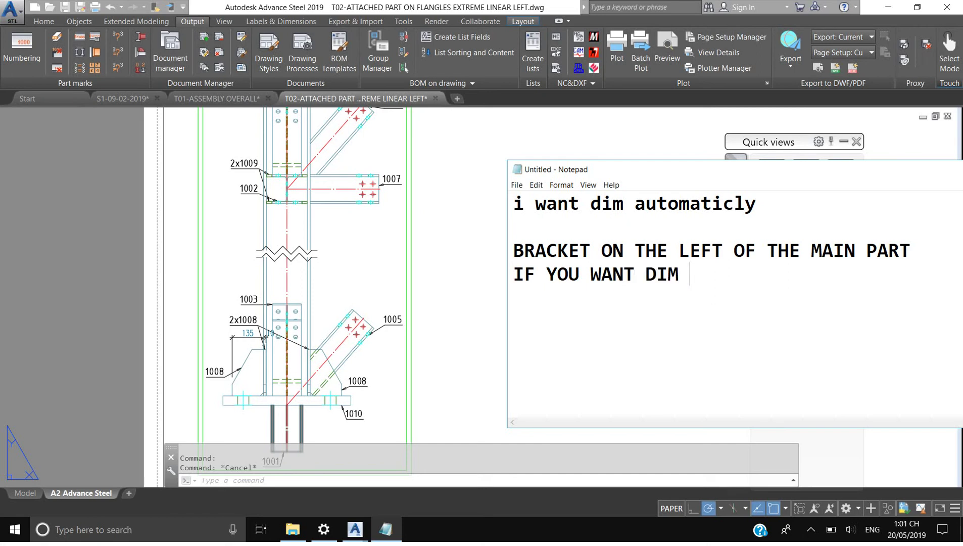
type(" AA")
key("BackSpace")
type("TTCA")
key("BackSpace")
type("C")
key("BackSpace")
key("BackSpace")
type("ACHED PART N")
key("BackSpace")
type("ON THE ")
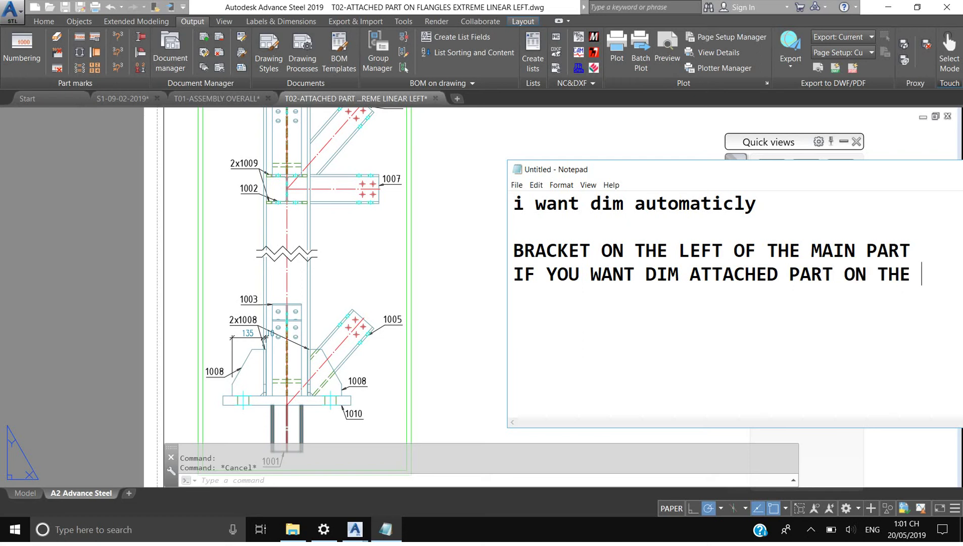
type("RI")
type("GH")
type("T")
left_click_drag(686, 171, 571, 128)
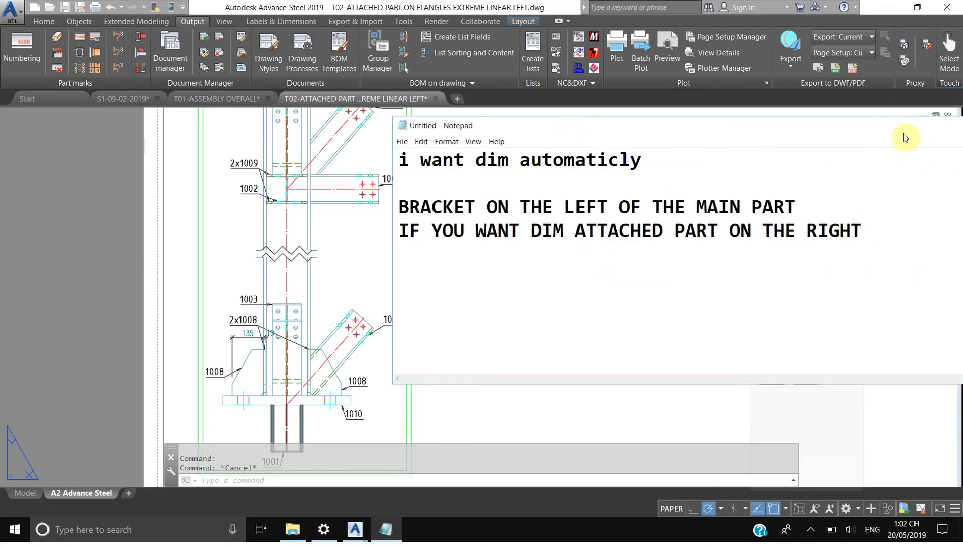
left_click(896, 150)
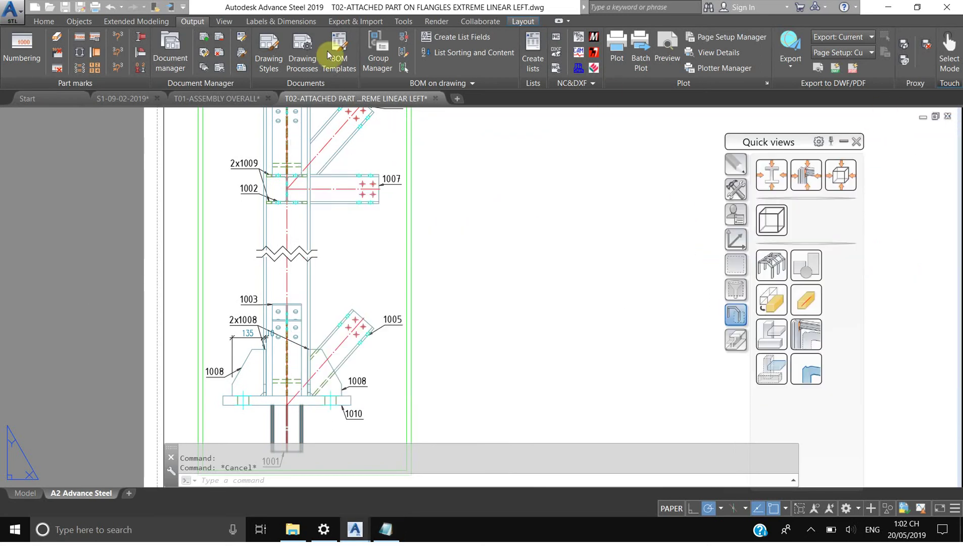
In the T02 of 4.01 - Column style's point selection, set the point position relative to the main part center to Right and apply it
left_click(203, 53)
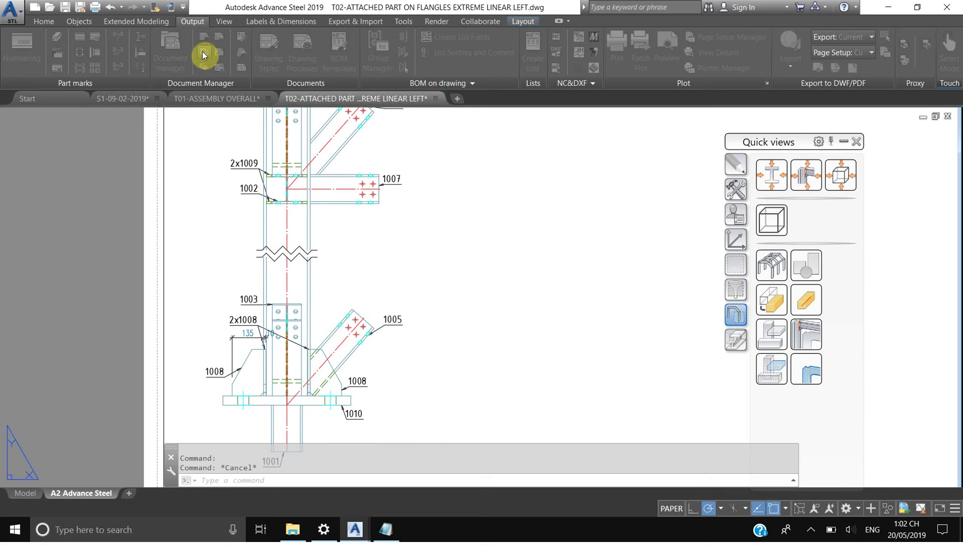
left_click(203, 51)
double_click(247, 196)
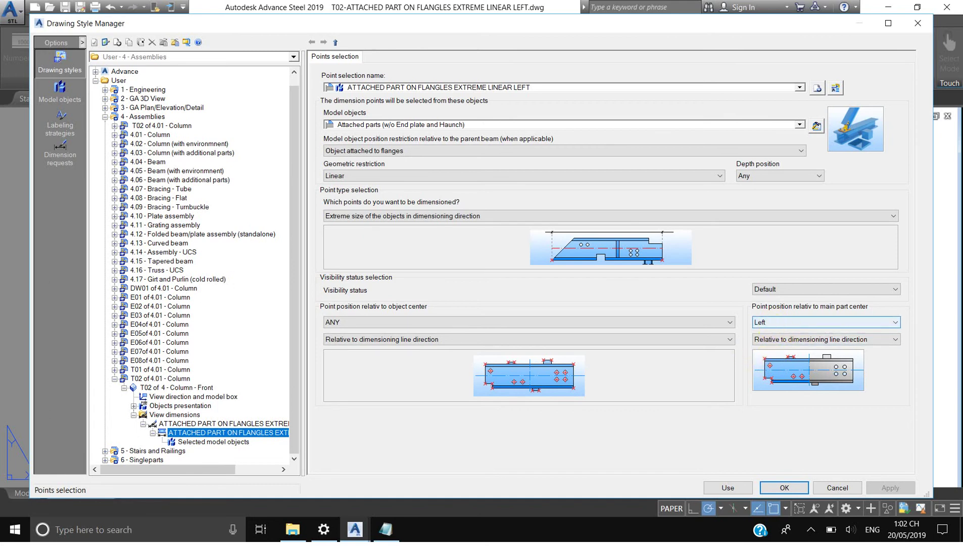
left_click(790, 326)
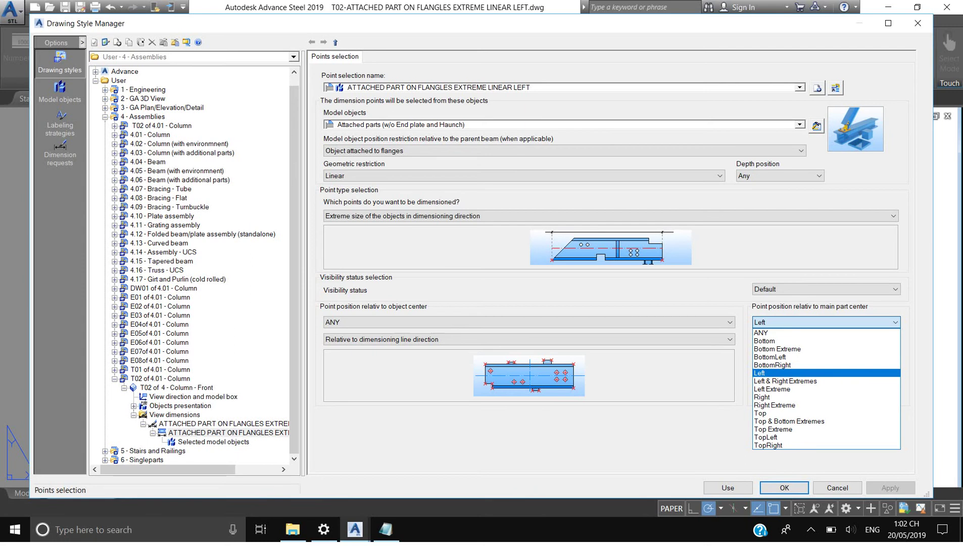
left_click(769, 397)
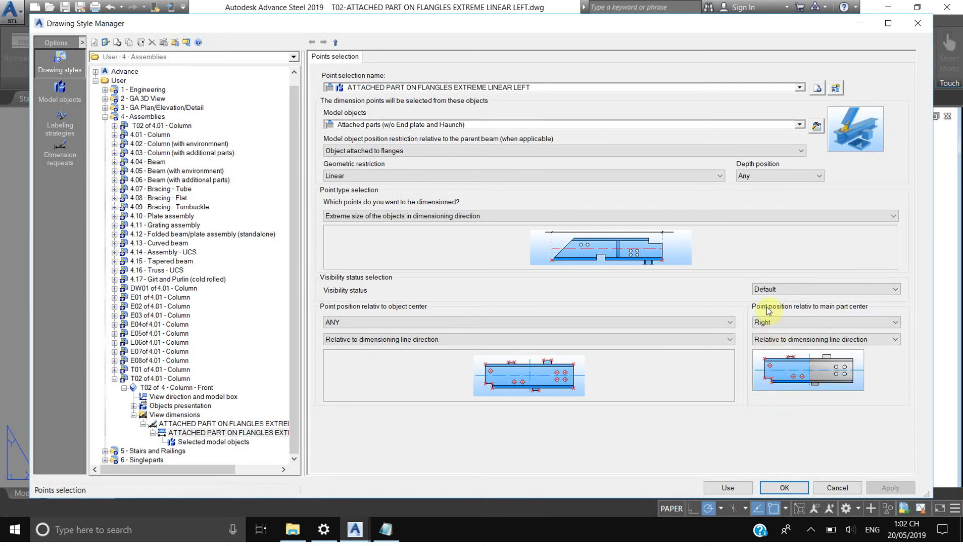
left_click(786, 390)
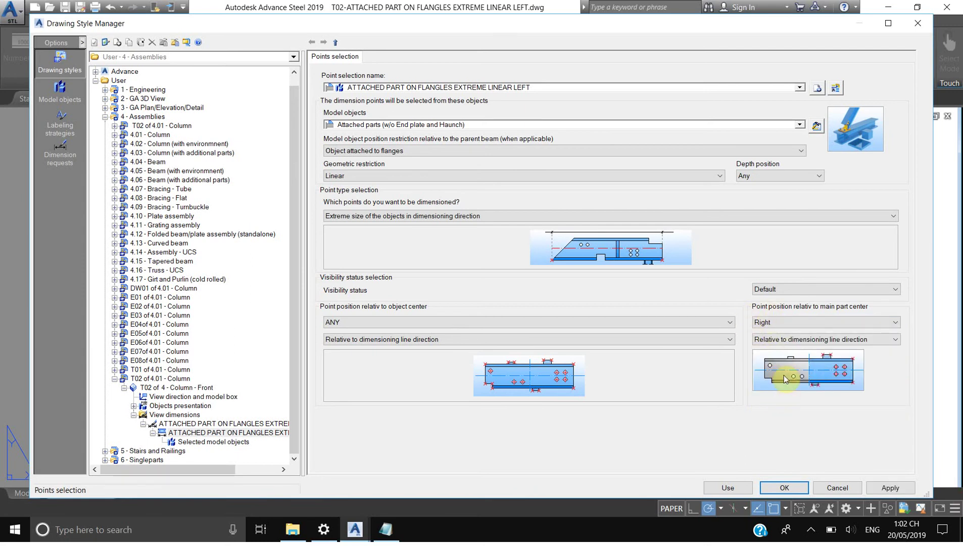
left_click(890, 489)
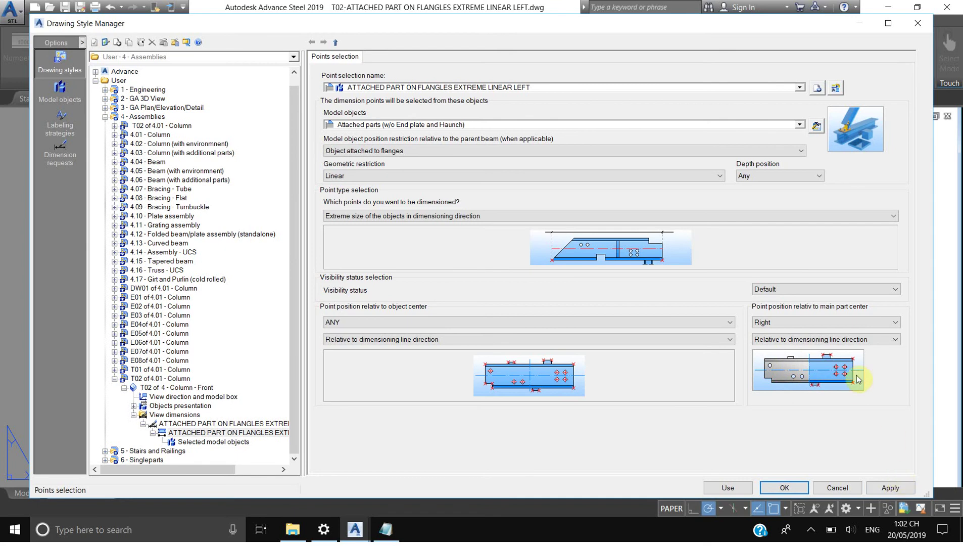
left_click(891, 488)
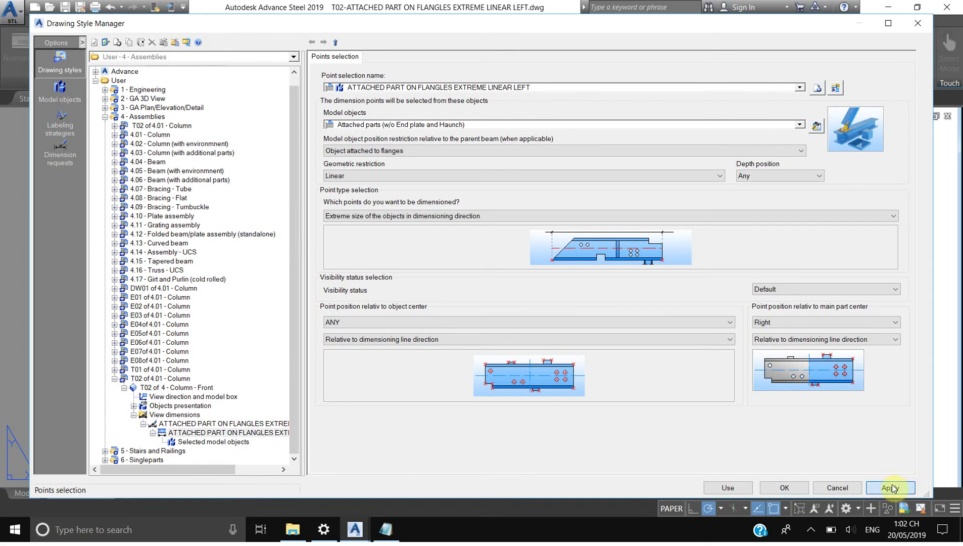
Use the edited T02 of 4.01 - Column style on the column's detail view to regenerate its dimensions
left_click(729, 488)
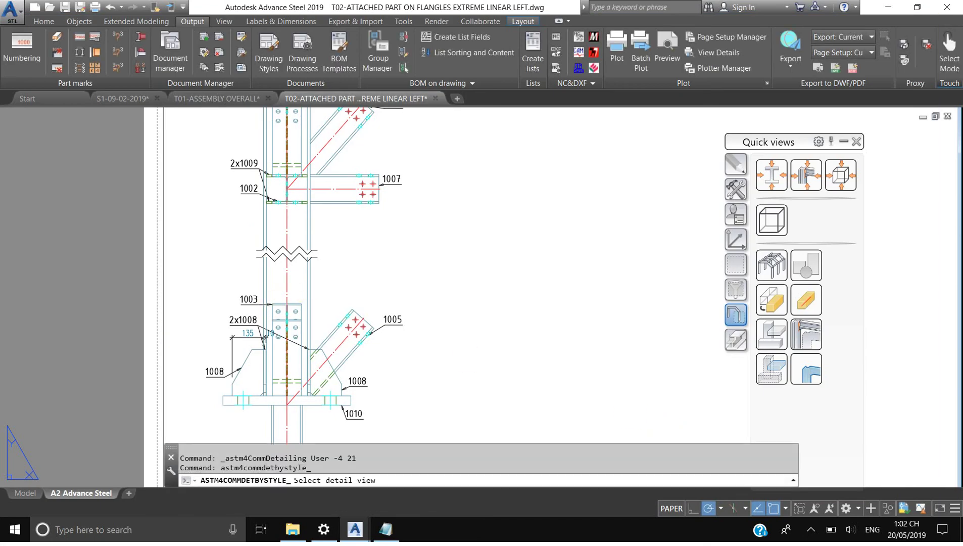
left_click(336, 274)
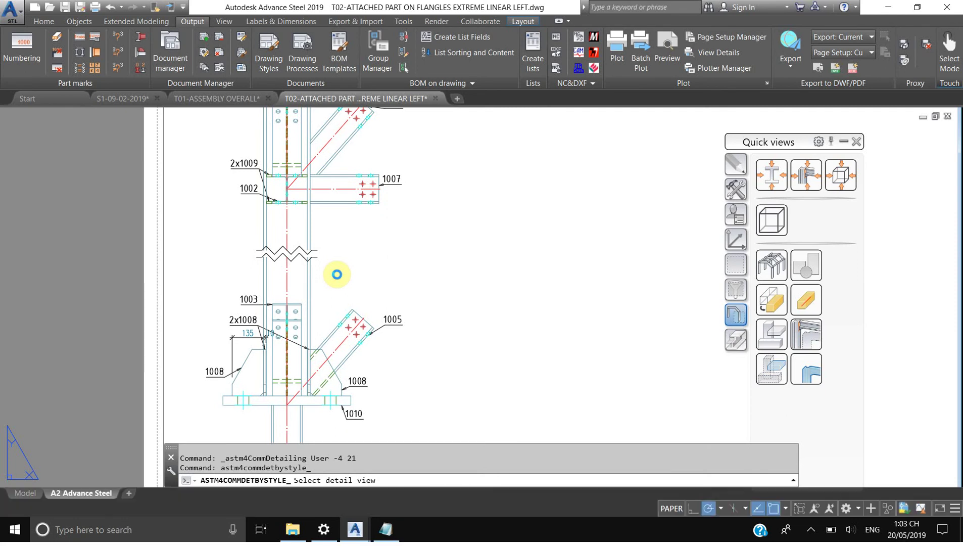
left_click(336, 274)
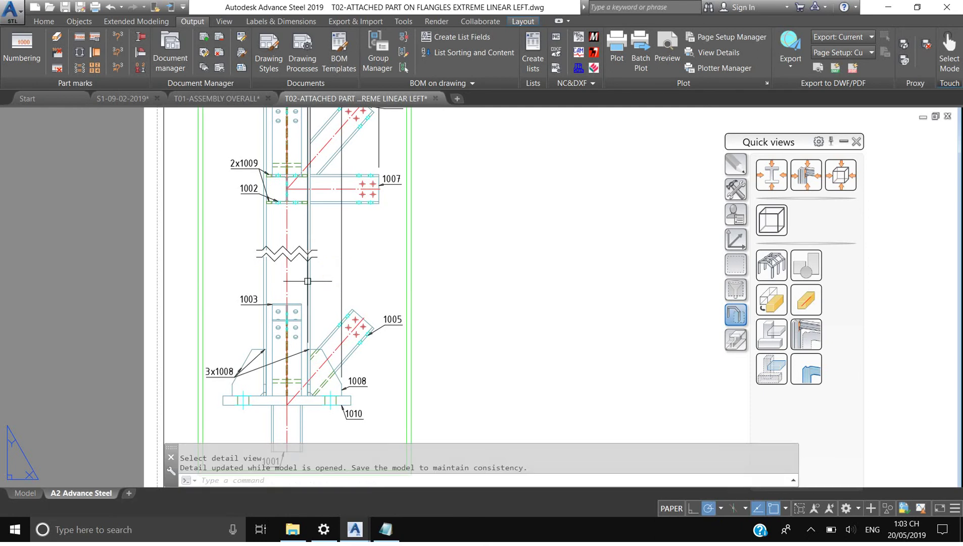
Move the dimension line of the right-hand attached parts down to just below part 1007, beside the lower break symbol
scroll(424, 257, "down", 2)
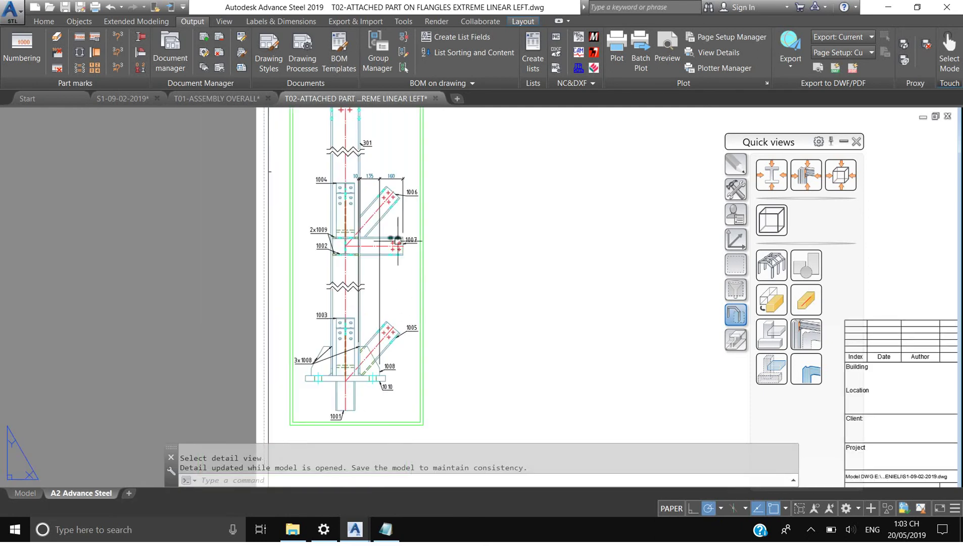
middle_click_drag(386, 255, 400, 258)
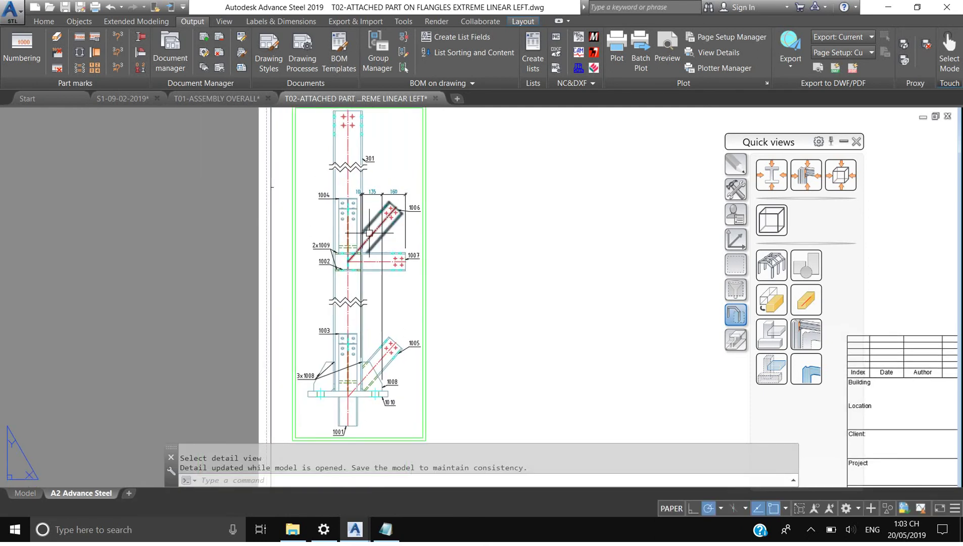
scroll(374, 224, "up", 2)
middle_click_drag(369, 228, 371, 230)
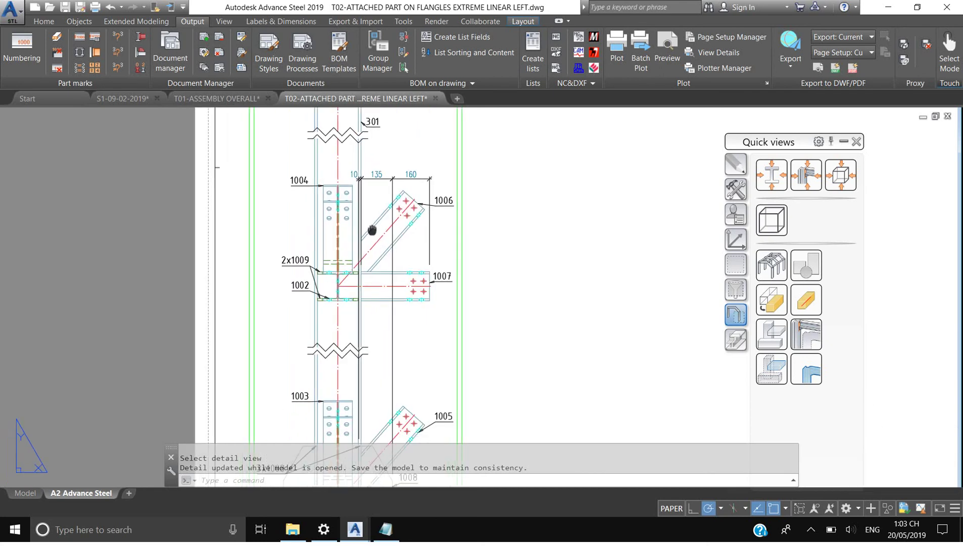
left_click(376, 176)
scroll(375, 176, "down", 2)
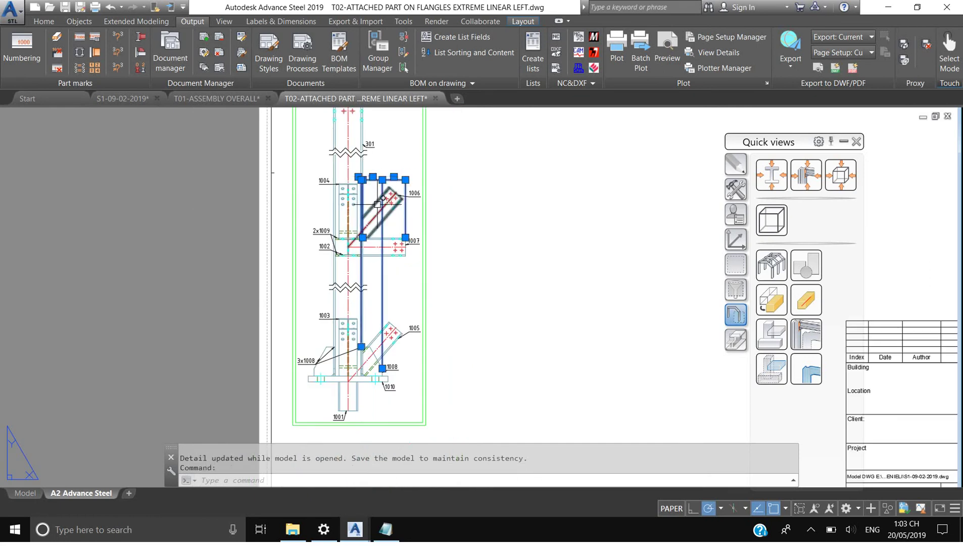
left_click(383, 179)
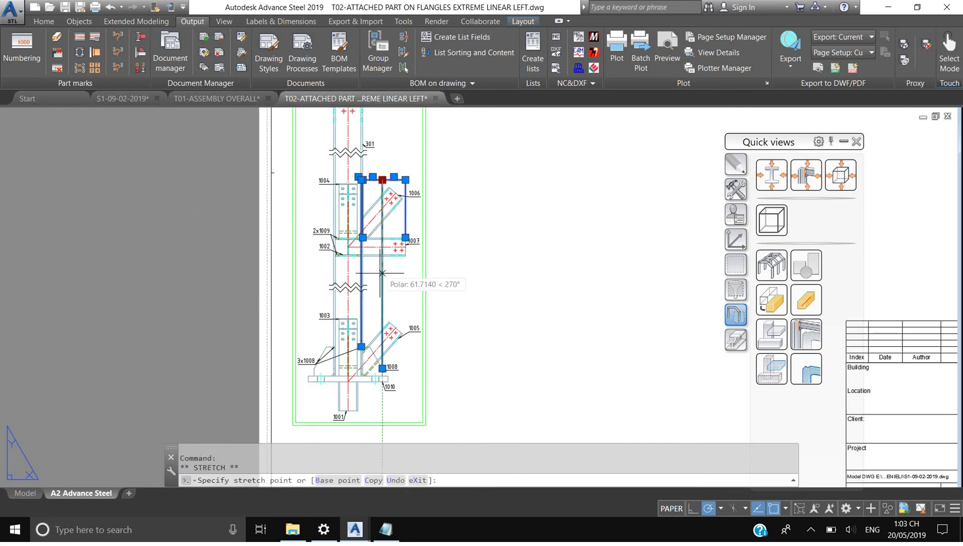
scroll(357, 264, "up", 2)
key("Escape")
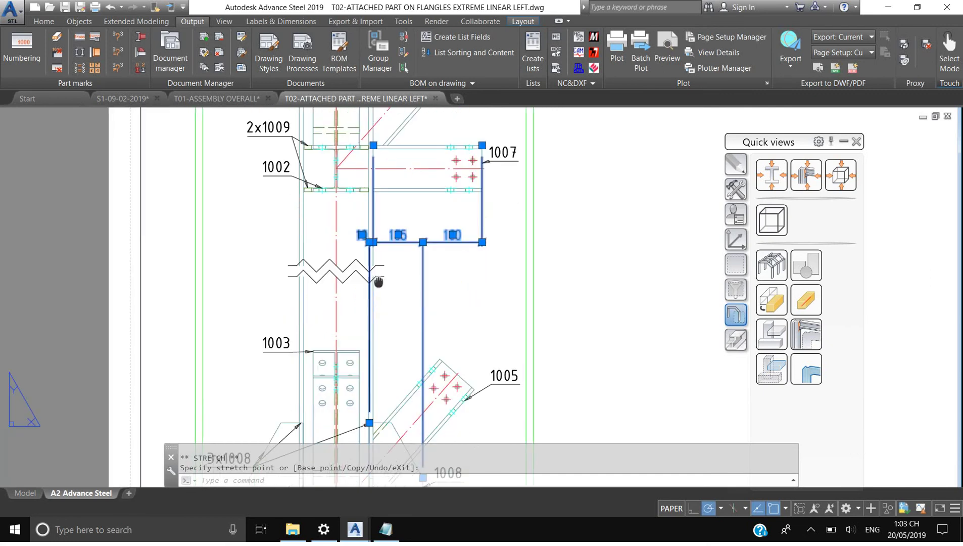
Delete the dimension line of the right-hand attached parts between part 1007 and the lower break symbol
scroll(392, 261, "down", 2)
middle_click_drag(397, 281, 395, 266)
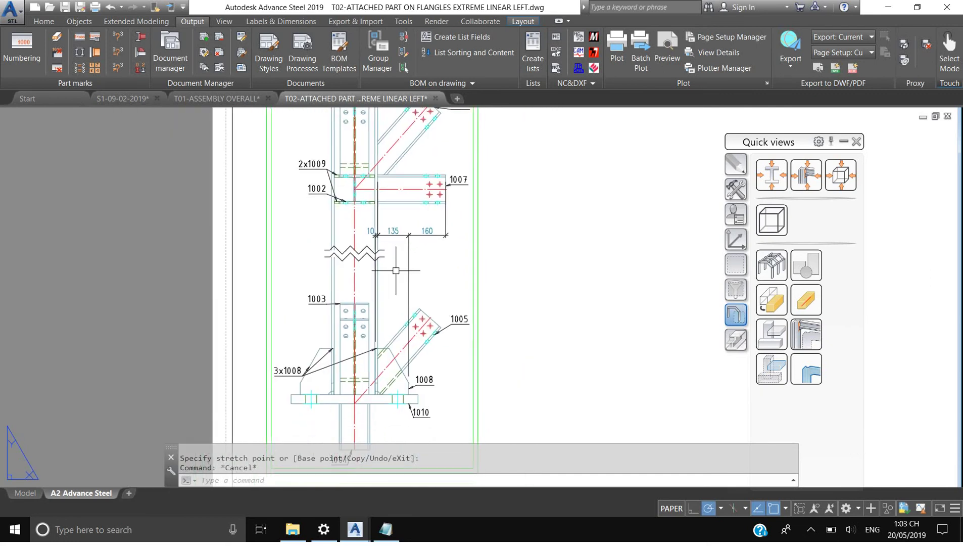
left_click(395, 231)
key("Escape")
left_click(397, 231)
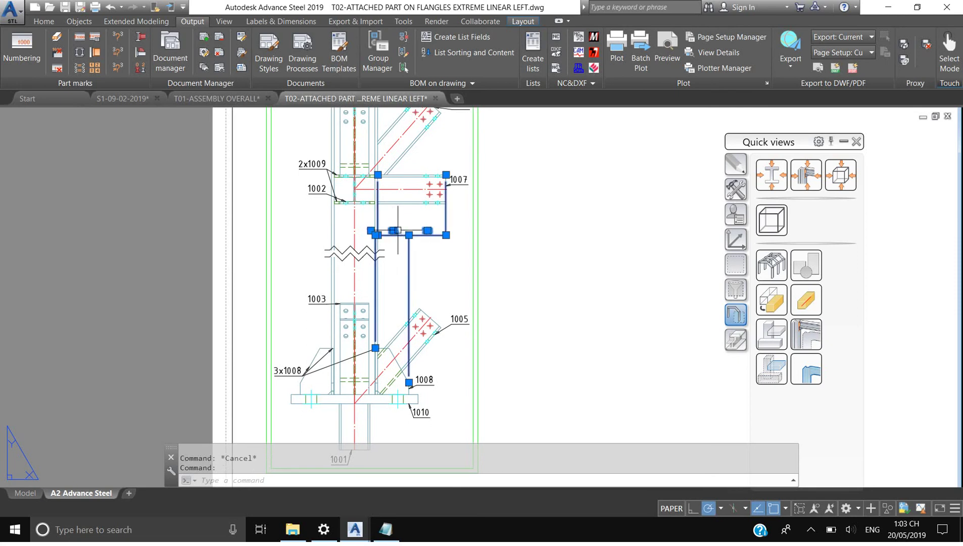
key("Delete")
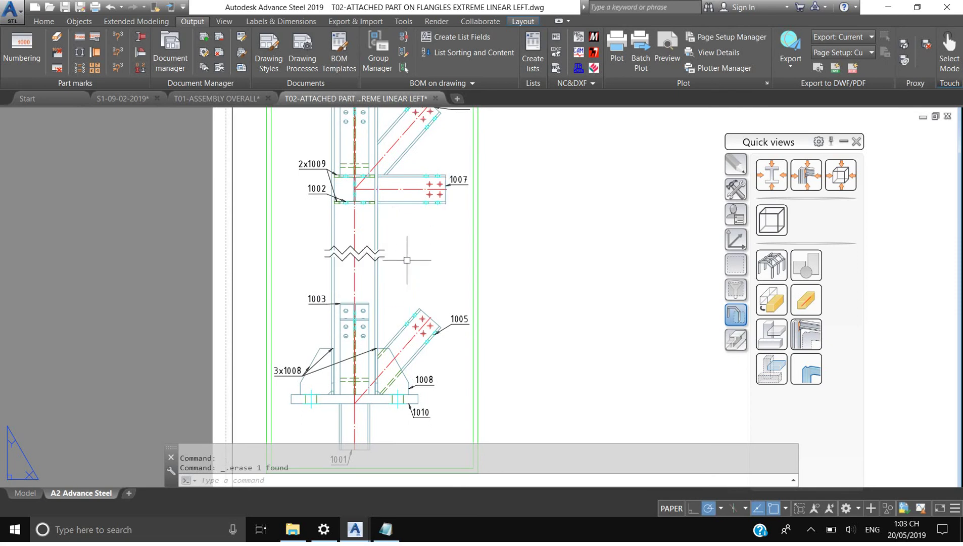
middle_click_drag(400, 258, 353, 256)
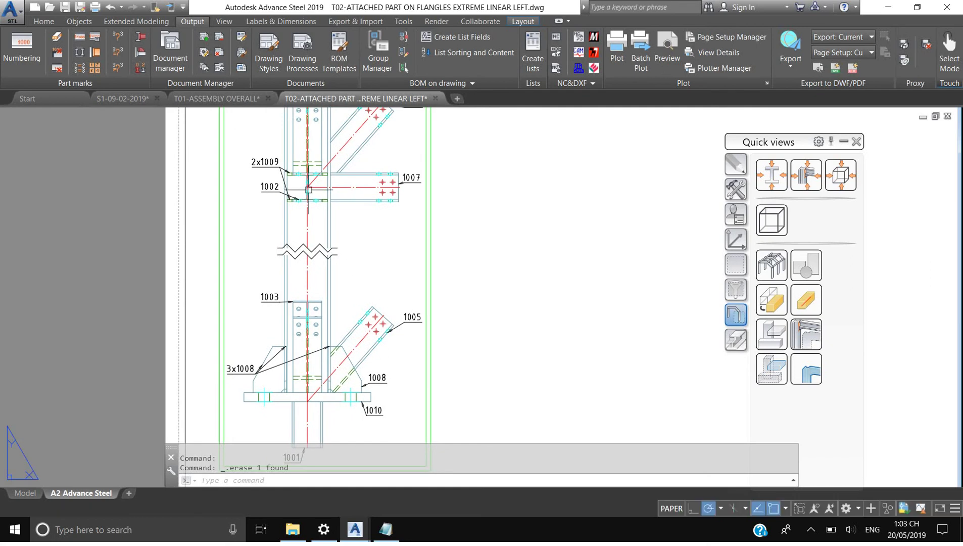
In the T02 of 4.01 - Column style's dimension request, enable Do not combine with other dimensions and apply it
left_click(211, 54)
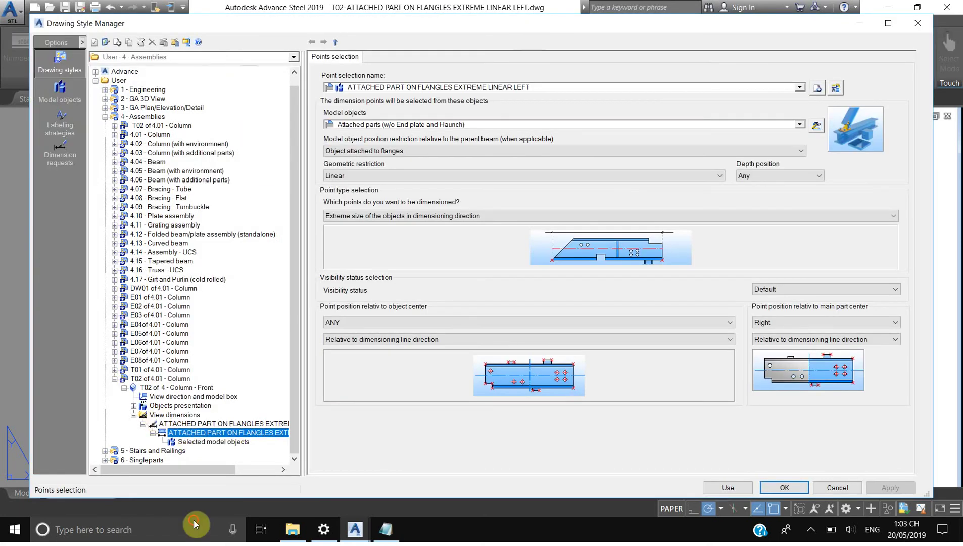
left_click(174, 414)
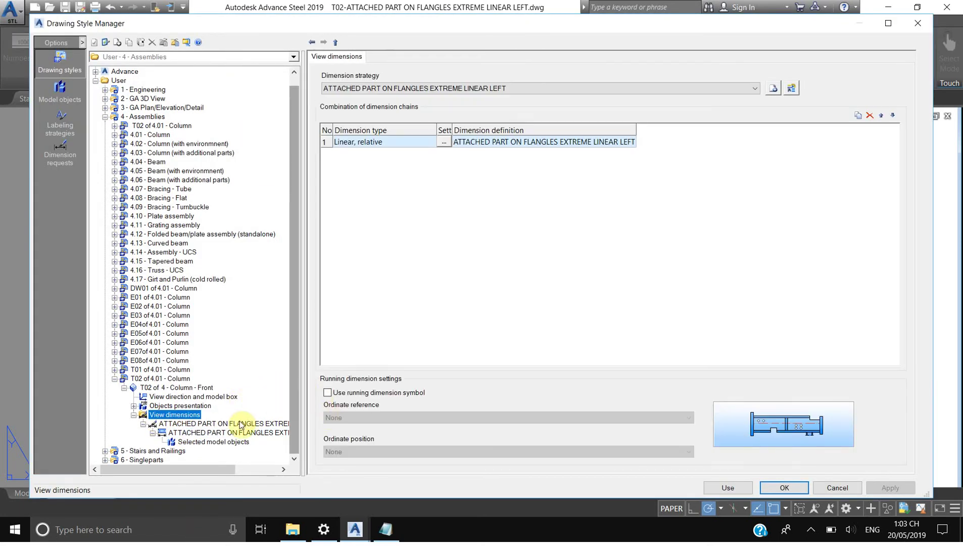
left_click(197, 425)
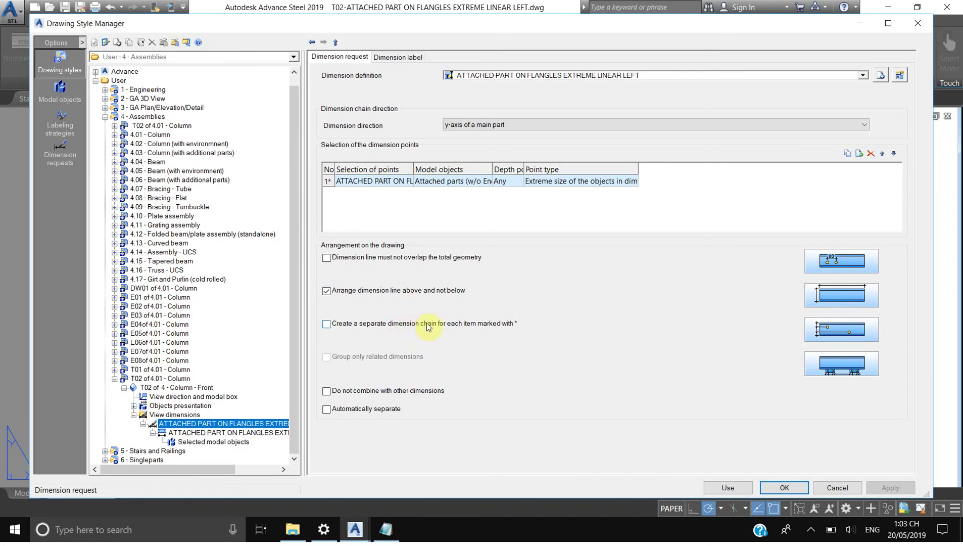
left_click(399, 324)
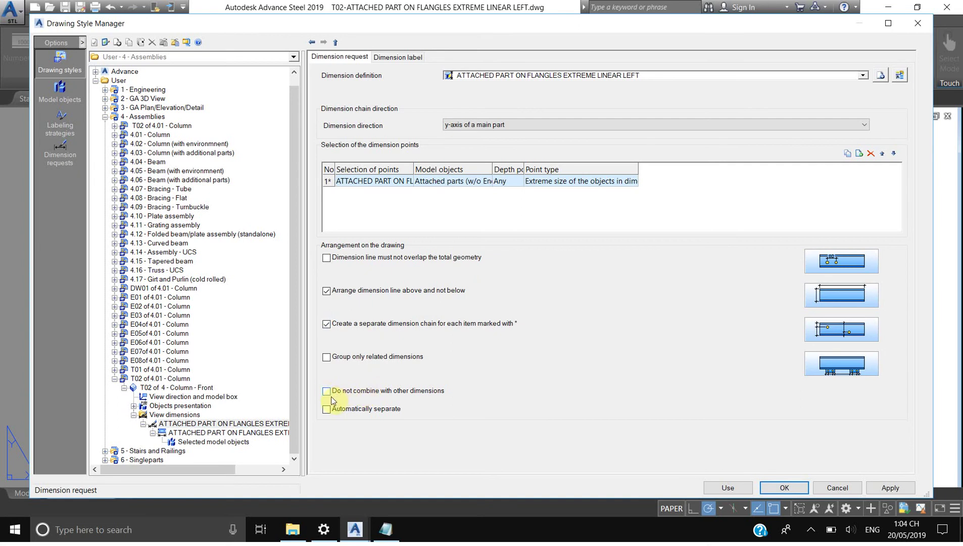
left_click(347, 325)
left_click(327, 392)
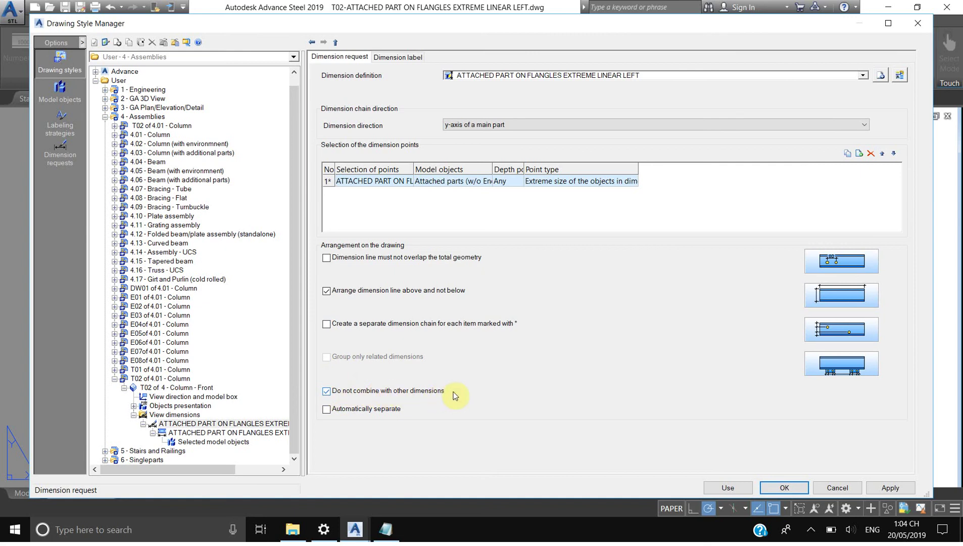
left_click(890, 487)
Use the T02 of 4.01 - Column style with uncombined dimensions on the column's detail view
left_click(722, 487)
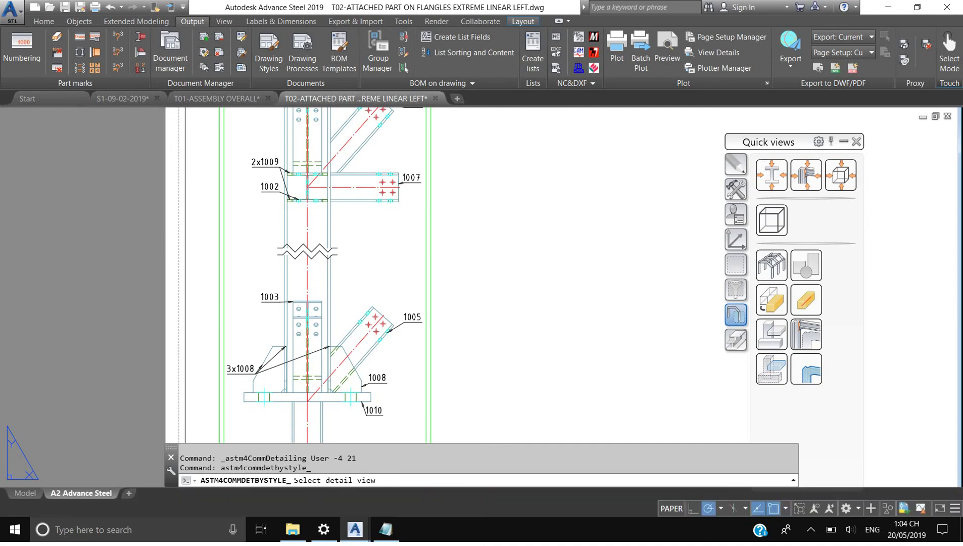
left_click(332, 299)
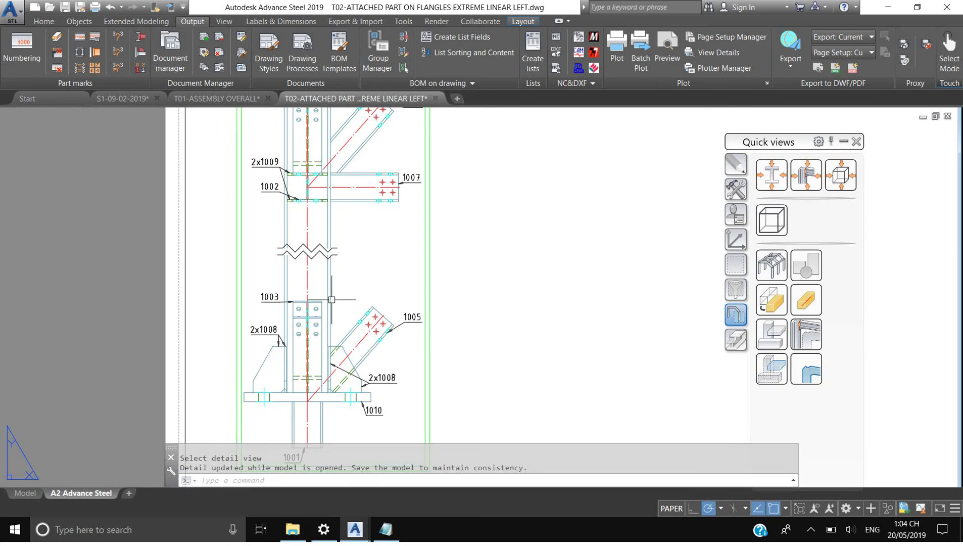
scroll(332, 299, "down", 2)
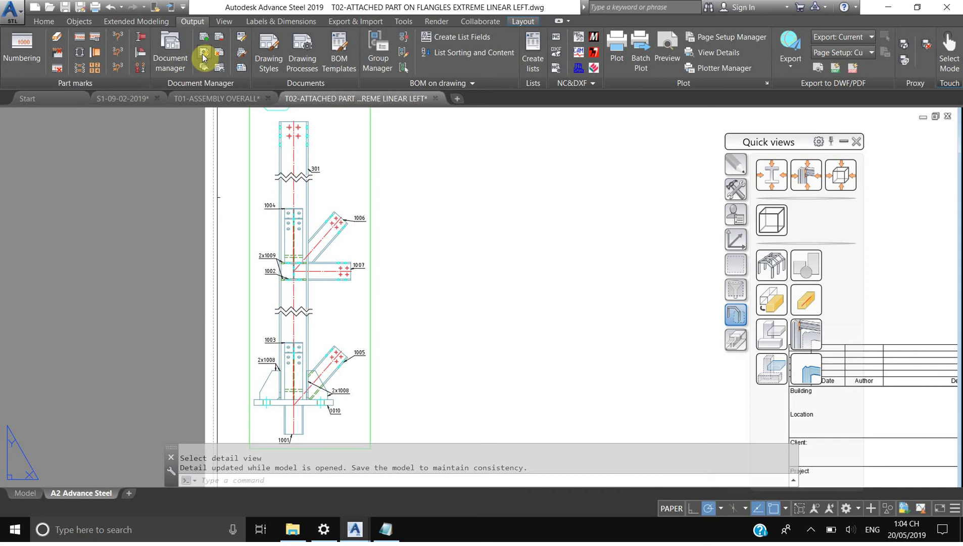
Reopen the T02 dimension request, enable a separate dimension chain for each item marked with *, and apply it
left_click(203, 53)
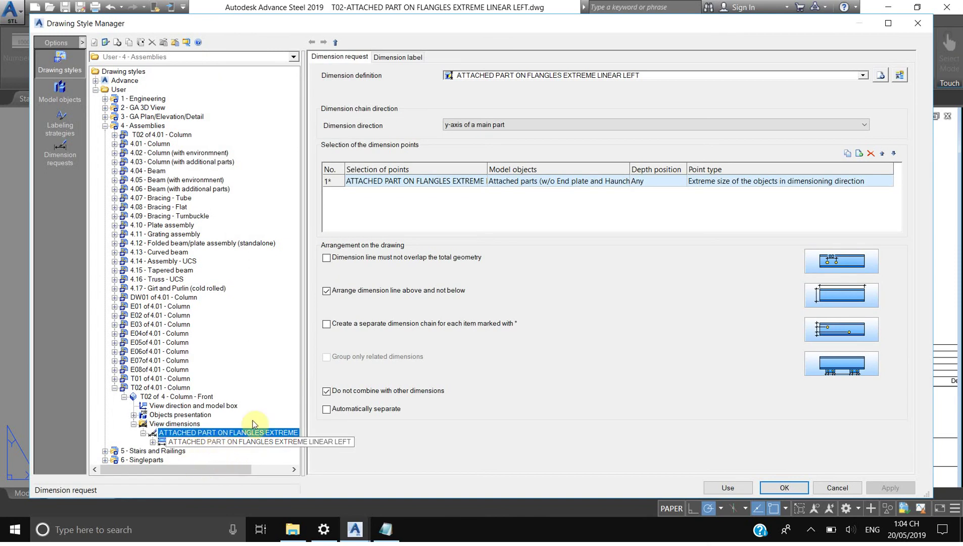
left_click(366, 326)
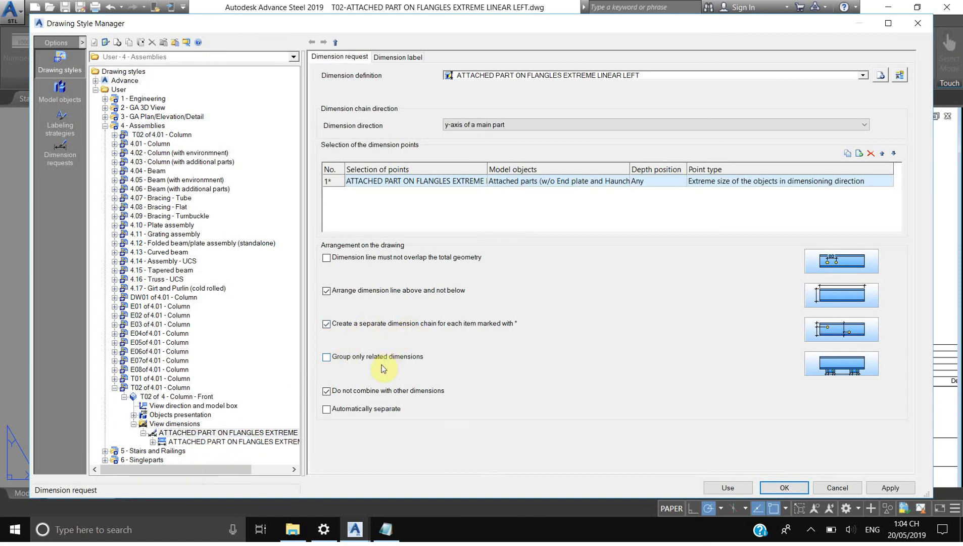
left_click(890, 487)
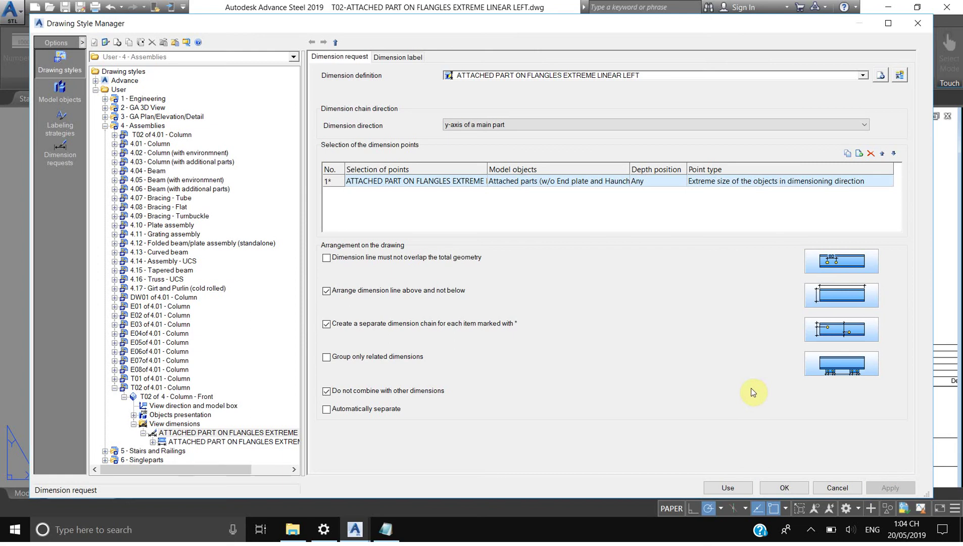
Set the dimension direction to x-axis of a main part, apply it, and use the style on the column's detail view
left_click(486, 125)
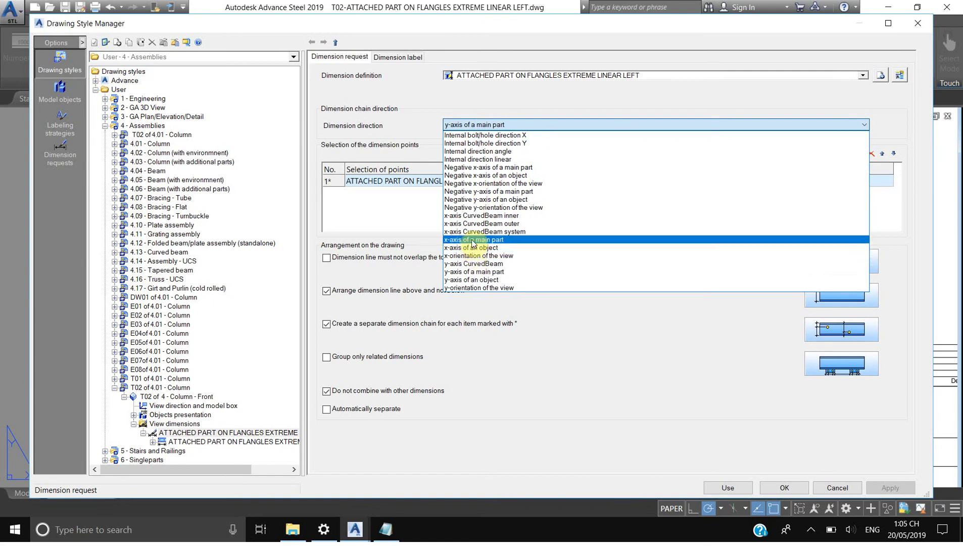
left_click(474, 239)
left_click(876, 489)
left_click(730, 489)
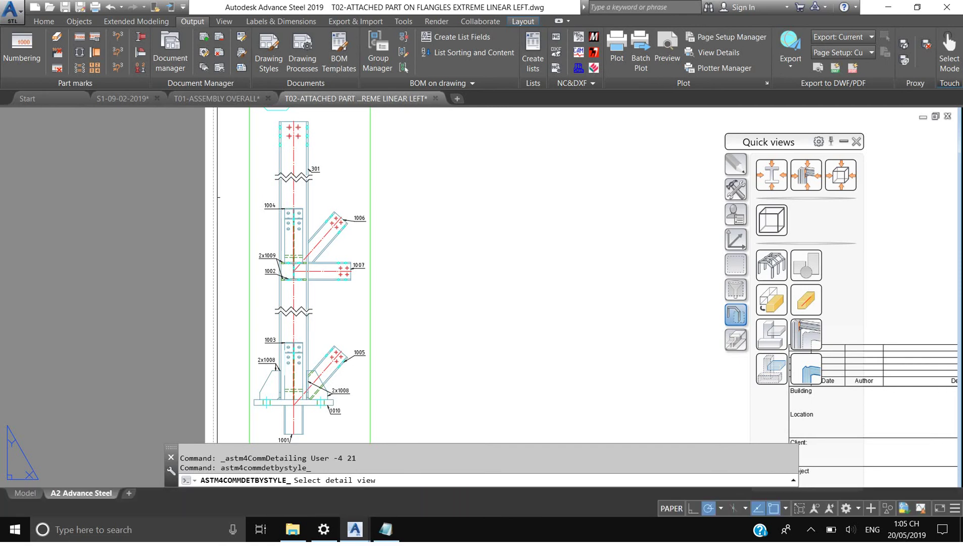
left_click(309, 298)
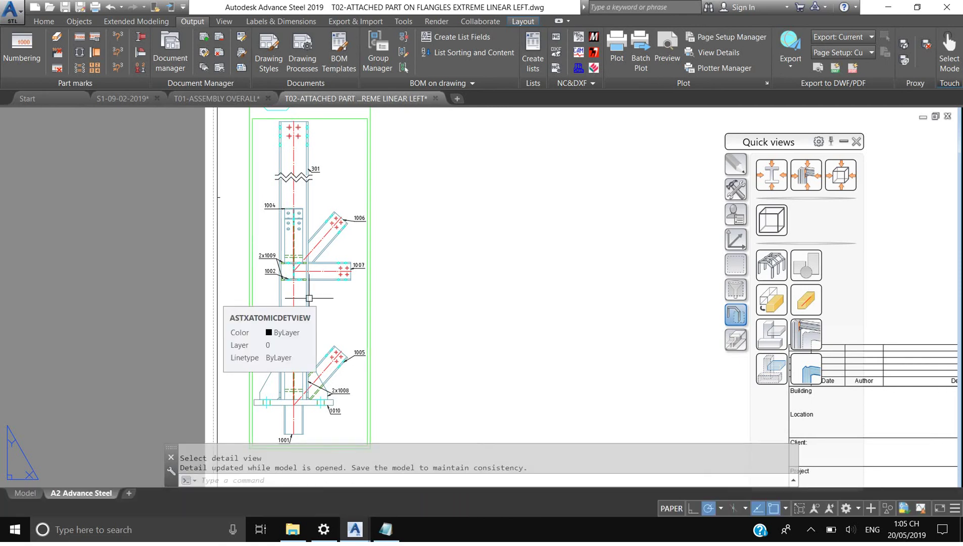